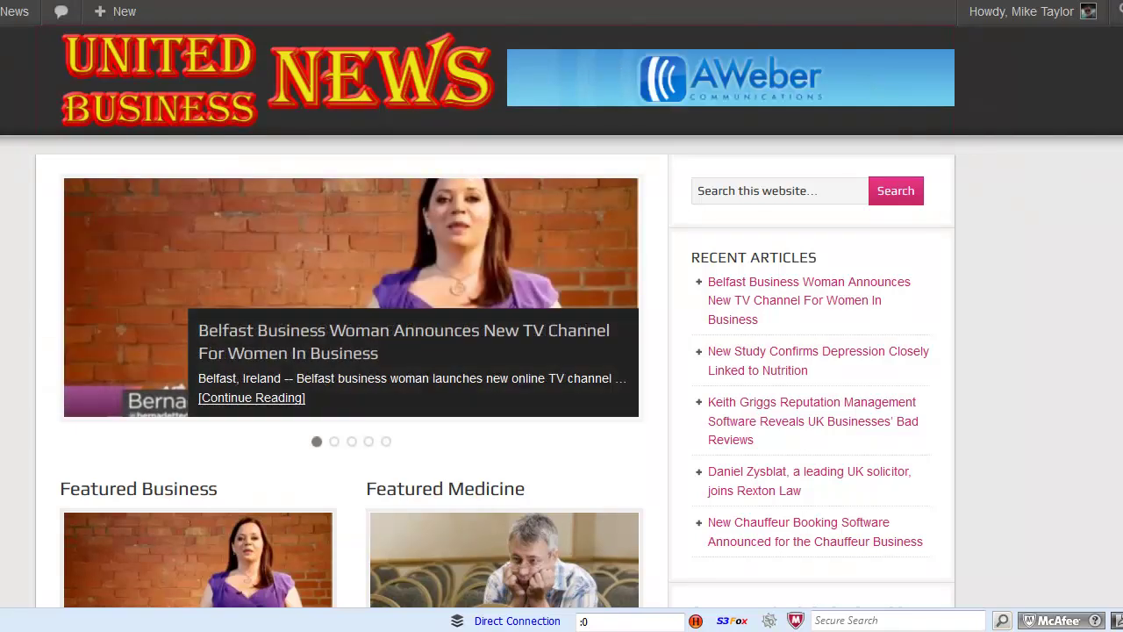
Step: Scroll up and down the Widgets screen to survey the available widget areas
{"action": "scroll", "coordinate": [562, 316], "scroll_direction": "down", "scroll_amount": 5}
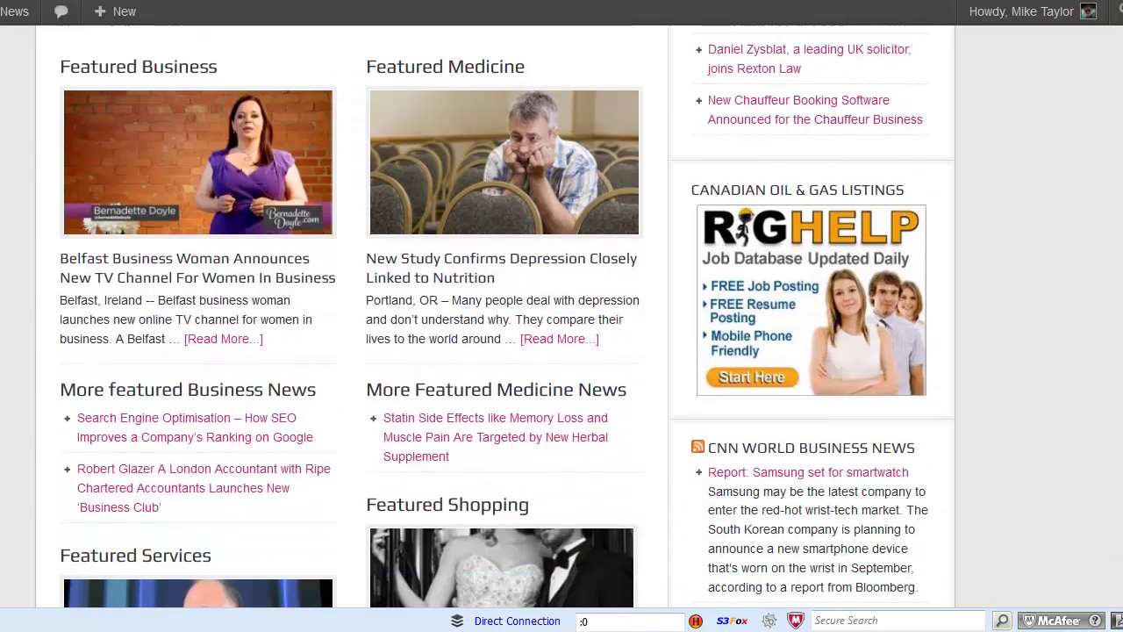
{"action": "scroll", "coordinate": [562, 316], "scroll_direction": "down", "scroll_amount": 4}
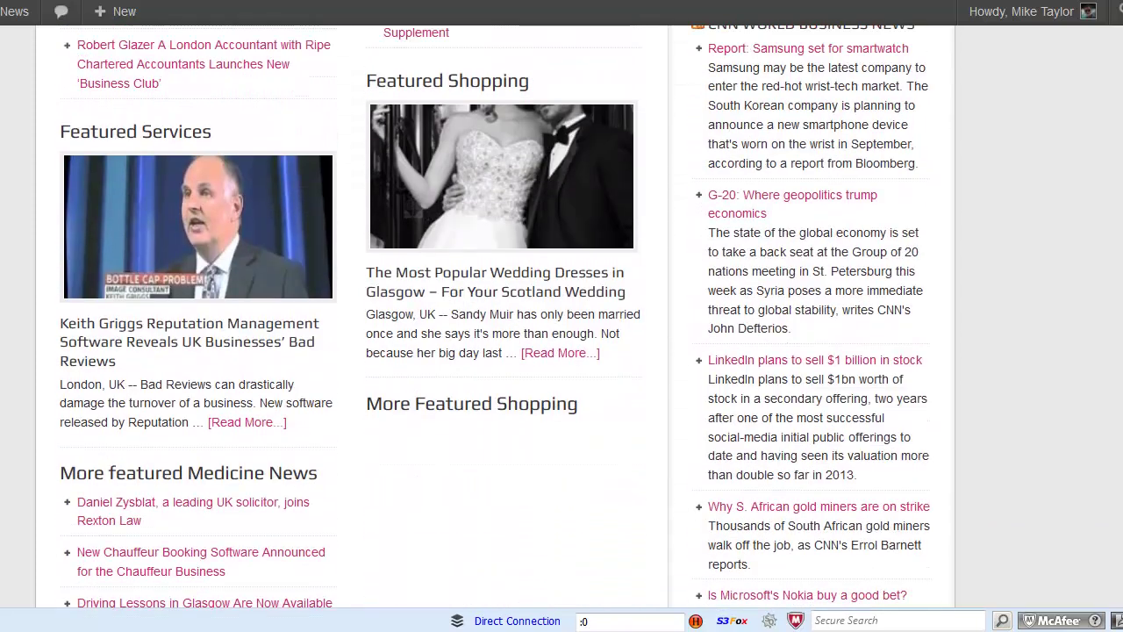
{"action": "scroll", "coordinate": [562, 316], "scroll_direction": "up", "scroll_amount": 2}
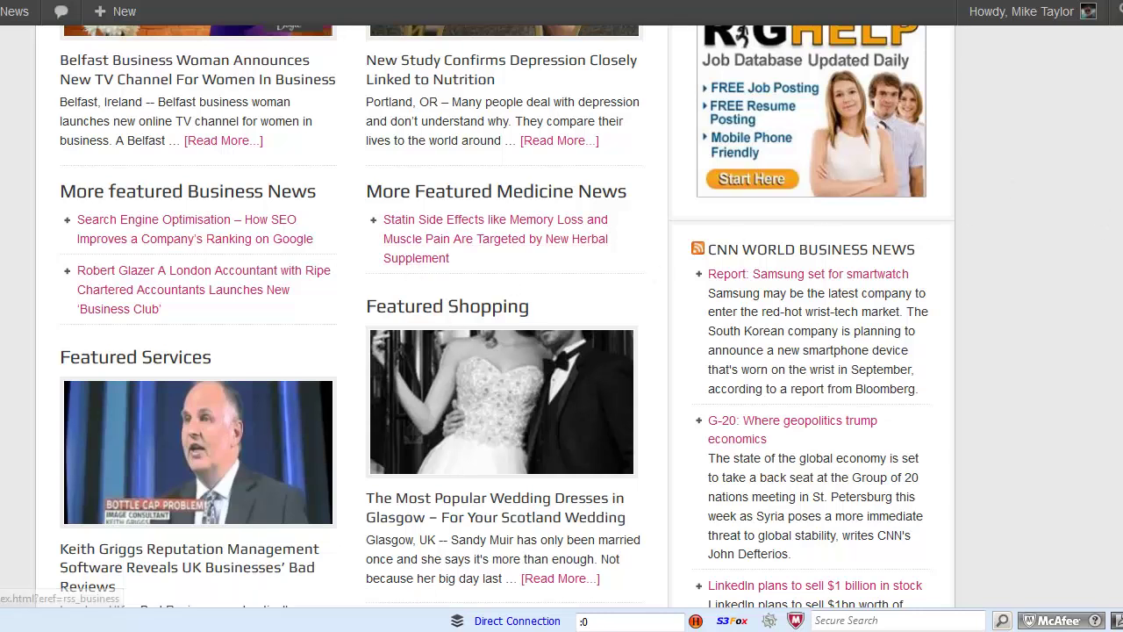
{"action": "scroll", "coordinate": [495, 316], "scroll_direction": "down", "scroll_amount": 6}
{"action": "scroll", "coordinate": [494, 316], "scroll_direction": "up", "scroll_amount": 5}
{"action": "scroll", "coordinate": [495, 316], "scroll_direction": "up", "scroll_amount": 2}
{"action": "scroll", "coordinate": [495, 315], "scroll_direction": "down", "scroll_amount": 6}
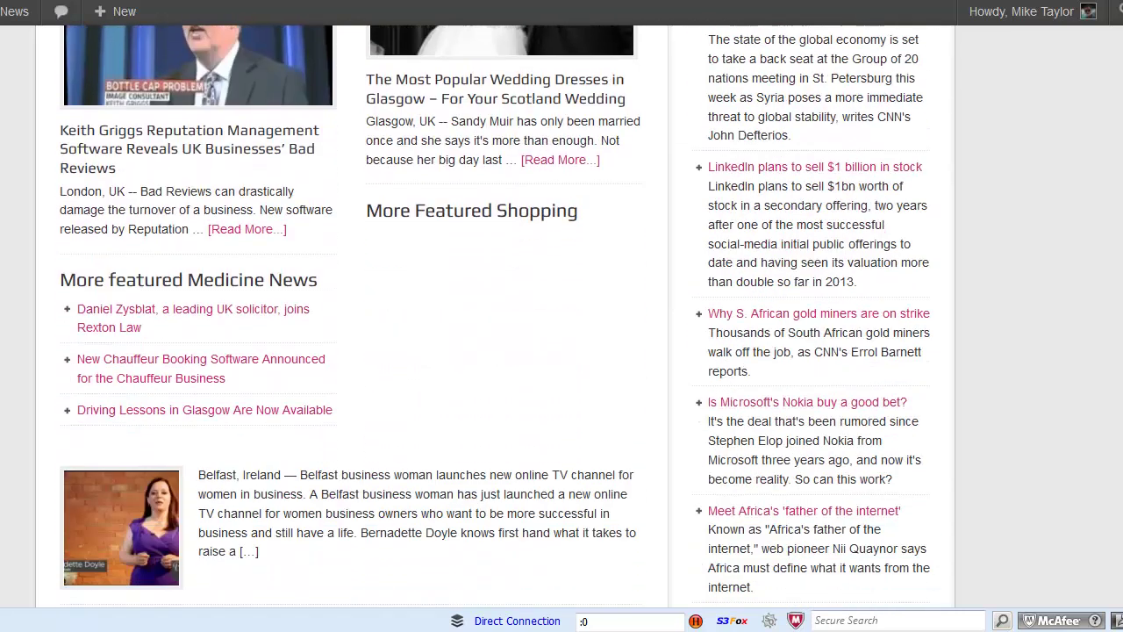
{"action": "scroll", "coordinate": [494, 316], "scroll_direction": "down", "scroll_amount": 2}
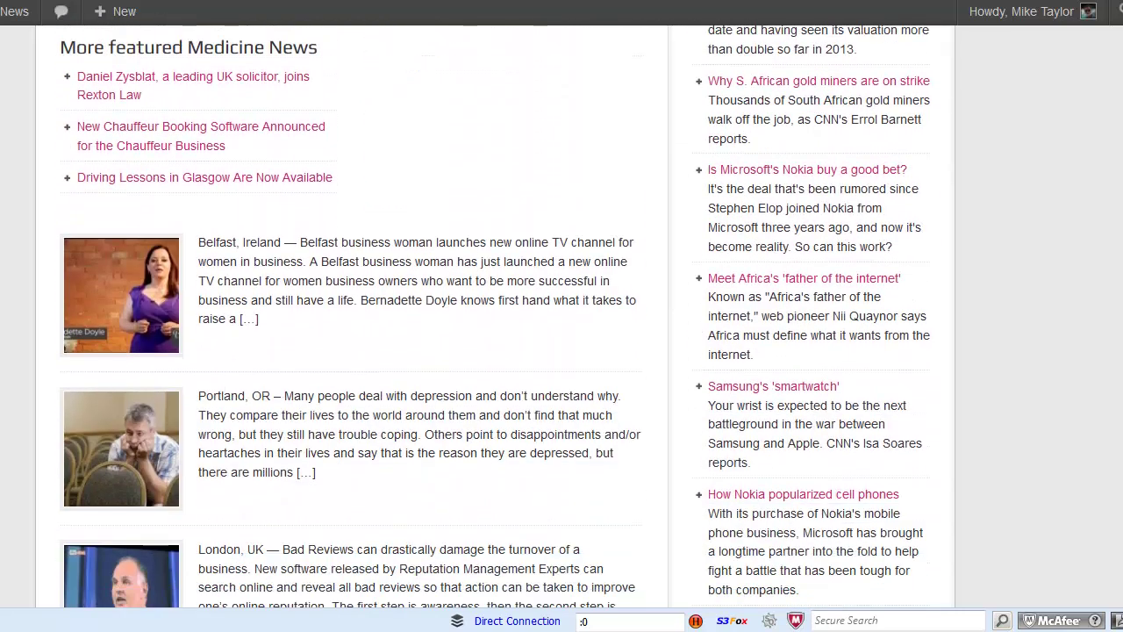
{"action": "scroll", "coordinate": [592, 403], "scroll_direction": "up", "scroll_amount": 1}
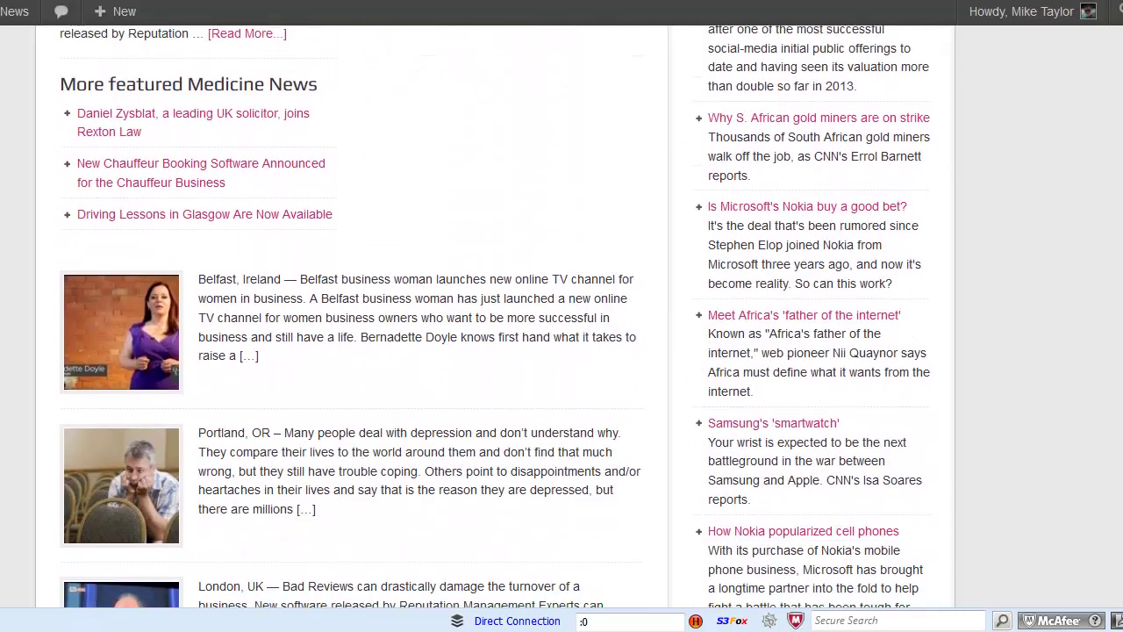
{"action": "scroll", "coordinate": [242, 220], "scroll_direction": "down", "scroll_amount": 1}
{"action": "scroll", "coordinate": [562, 315], "scroll_direction": "down", "scroll_amount": 2}
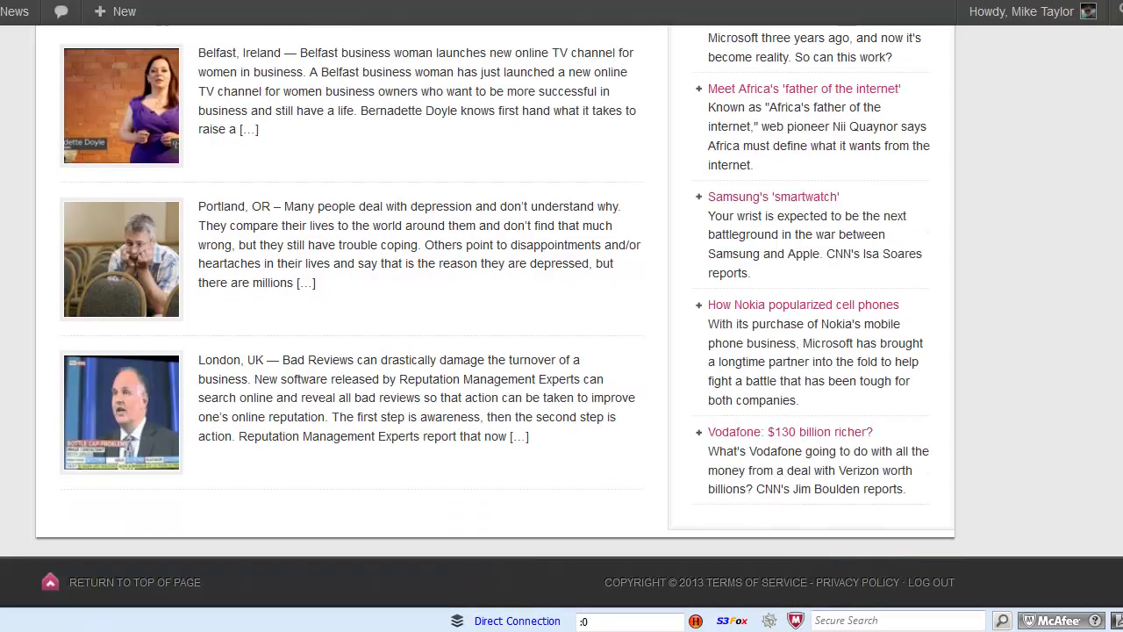
{"action": "scroll", "coordinate": [561, 316], "scroll_direction": "up", "scroll_amount": 10}
{"action": "scroll", "coordinate": [561, 316], "scroll_direction": "down", "scroll_amount": 2}
{"action": "scroll", "coordinate": [562, 316], "scroll_direction": "up", "scroll_amount": 4}
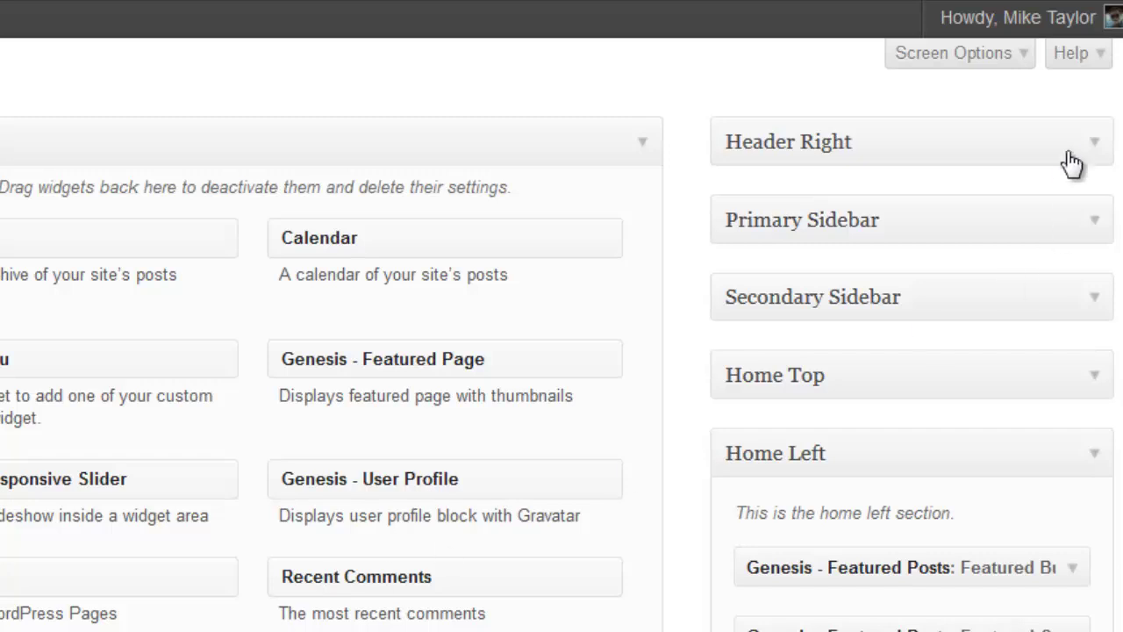
Step: Expand Header Right and inspect its Text widget's AWeber banner HTML, then collapse it
{"action": "left_click", "coordinate": [1097, 147]}
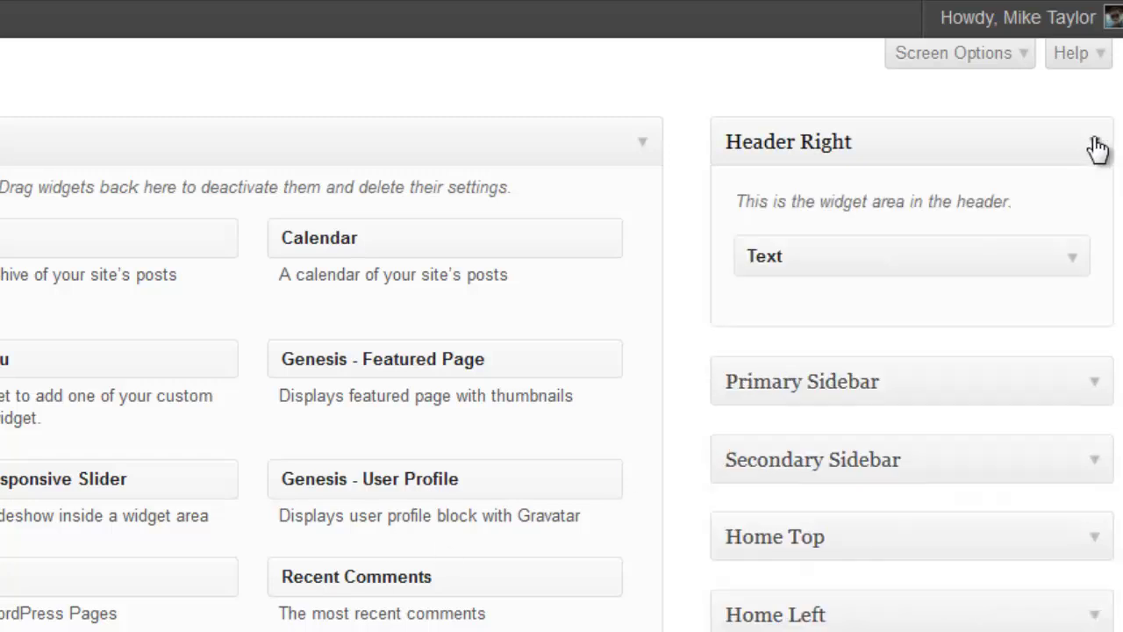
{"action": "left_click", "coordinate": [1072, 259]}
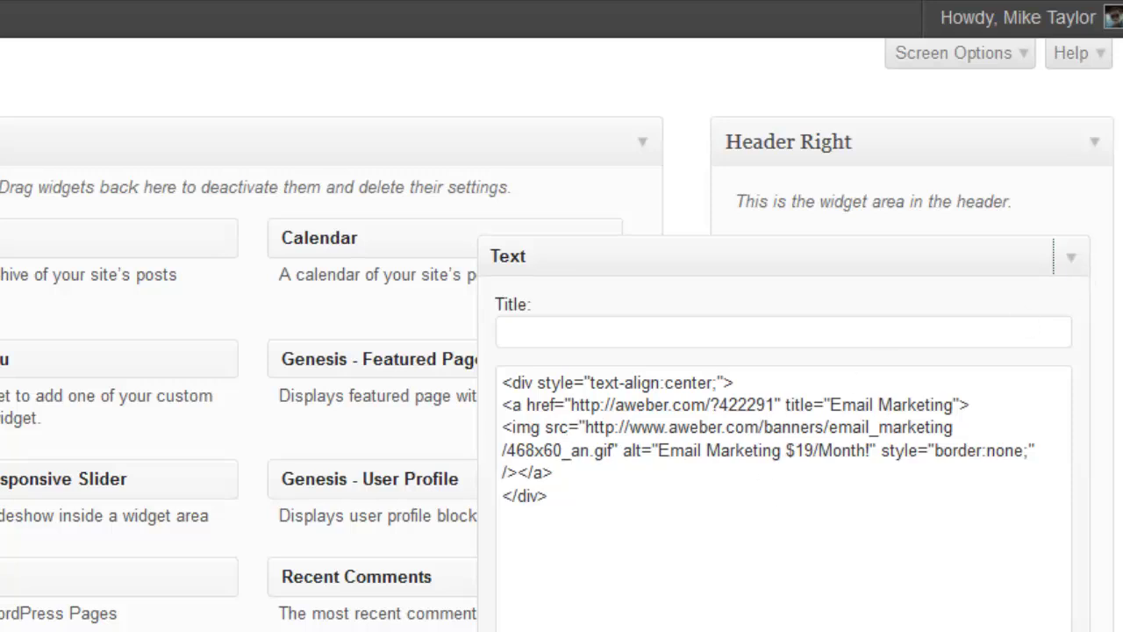
{"action": "left_click", "coordinate": [1070, 256]}
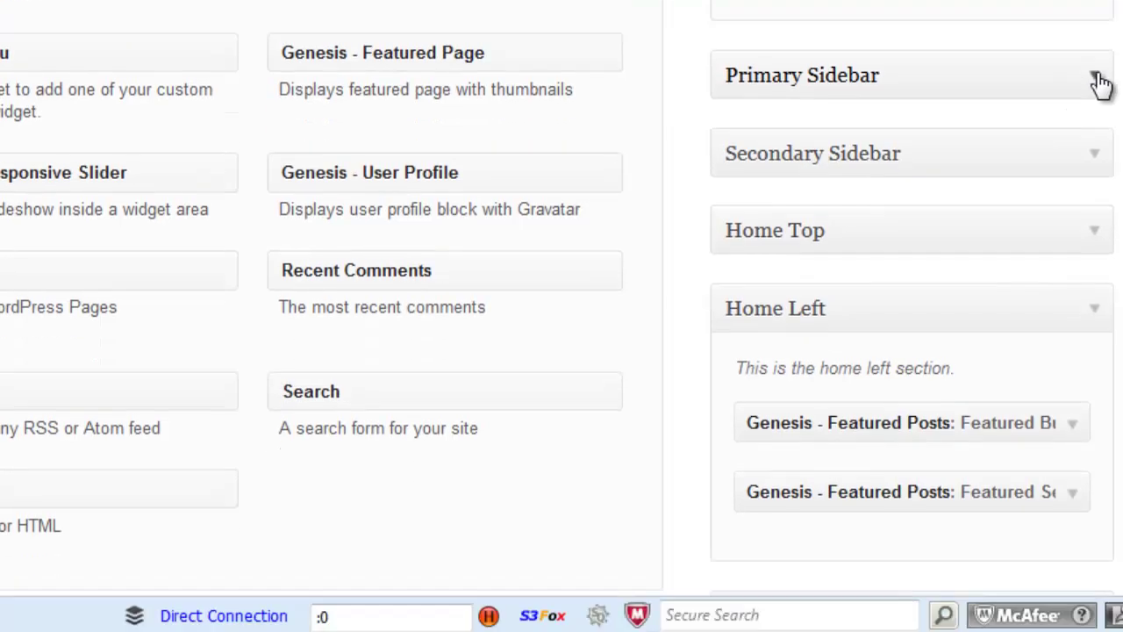
Step: Expand the Primary Sidebar and view the Canadian Oil & Gas Listings Text widget's settings
{"action": "left_click", "coordinate": [1097, 77]}
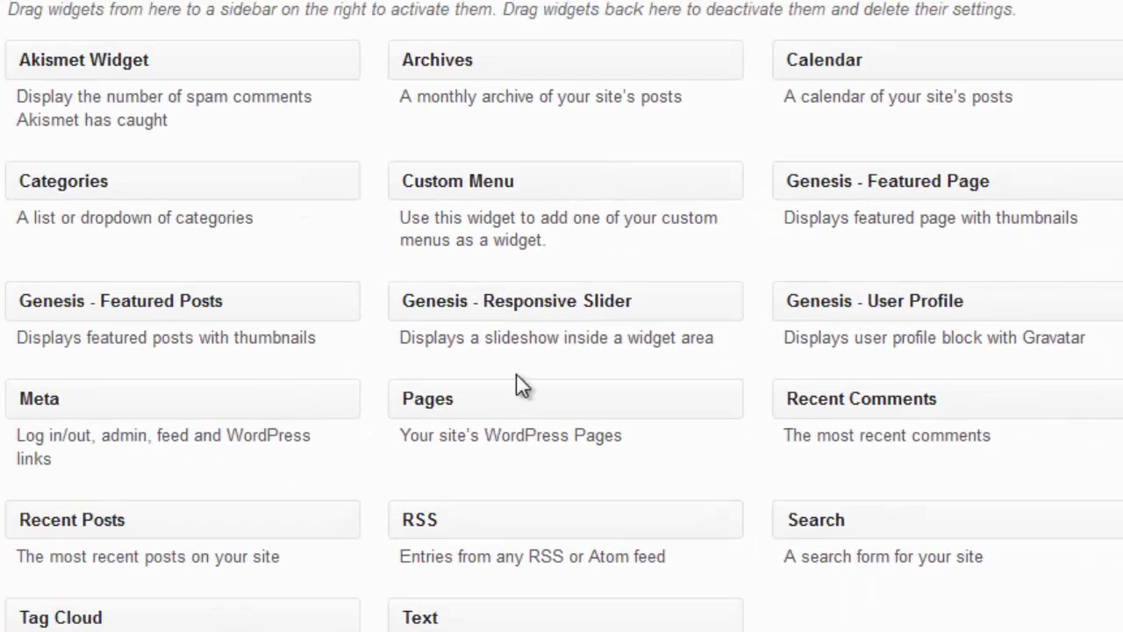
{"action": "left_click_drag", "start_coordinate": [0, 237], "coordinate": [0, 217]}
{"action": "left_click_drag", "start_coordinate": [244, 292], "coordinate": [366, 268]}
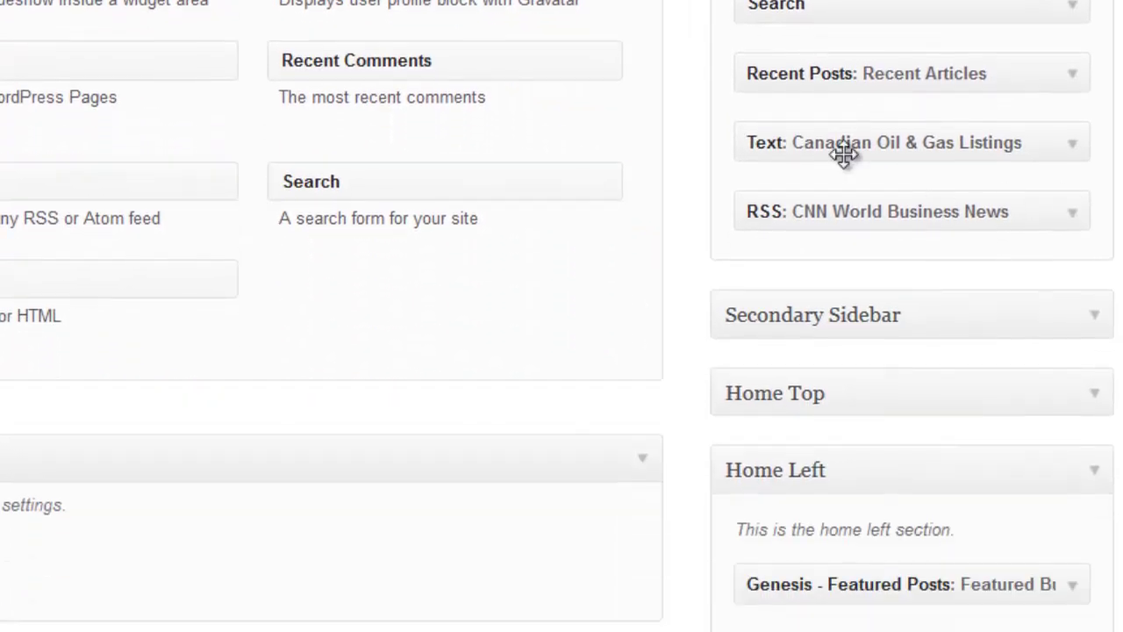
{"action": "left_click", "coordinate": [1071, 146]}
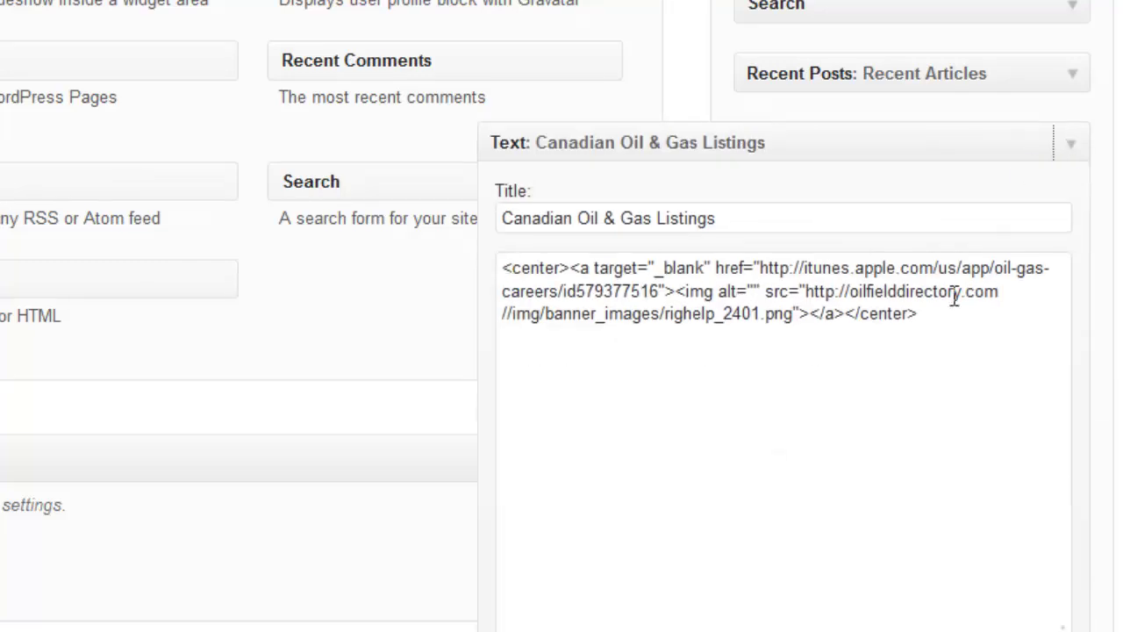
{"action": "left_click", "coordinate": [1072, 147]}
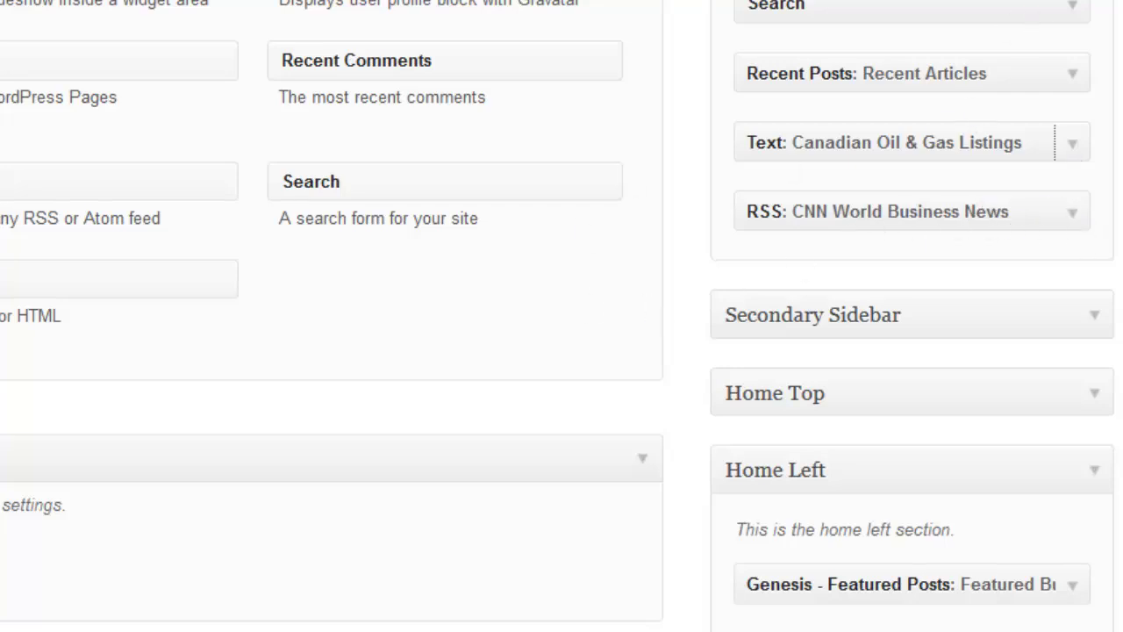
{"action": "scroll", "coordinate": [1055, 143], "scroll_direction": "down", "scroll_amount": 4}
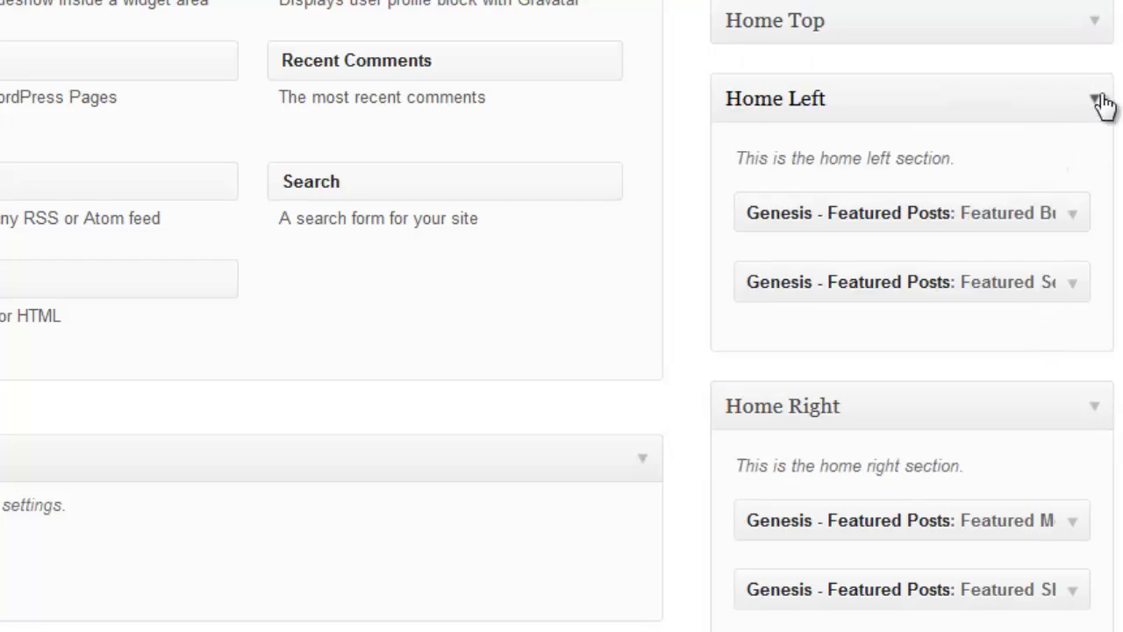
Step: Expand Home Top and review the Genesis - Responsive Slider widget's settings before closing them
{"action": "left_click", "coordinate": [1094, 23]}
{"action": "left_click", "coordinate": [1094, 26]}
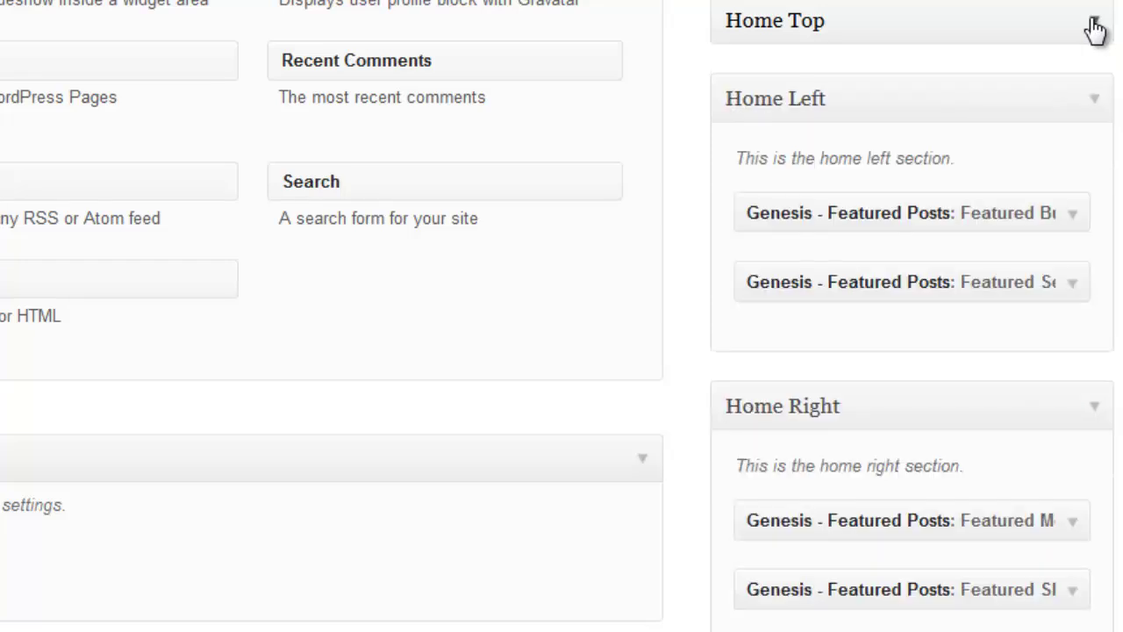
{"action": "left_click", "coordinate": [1095, 27]}
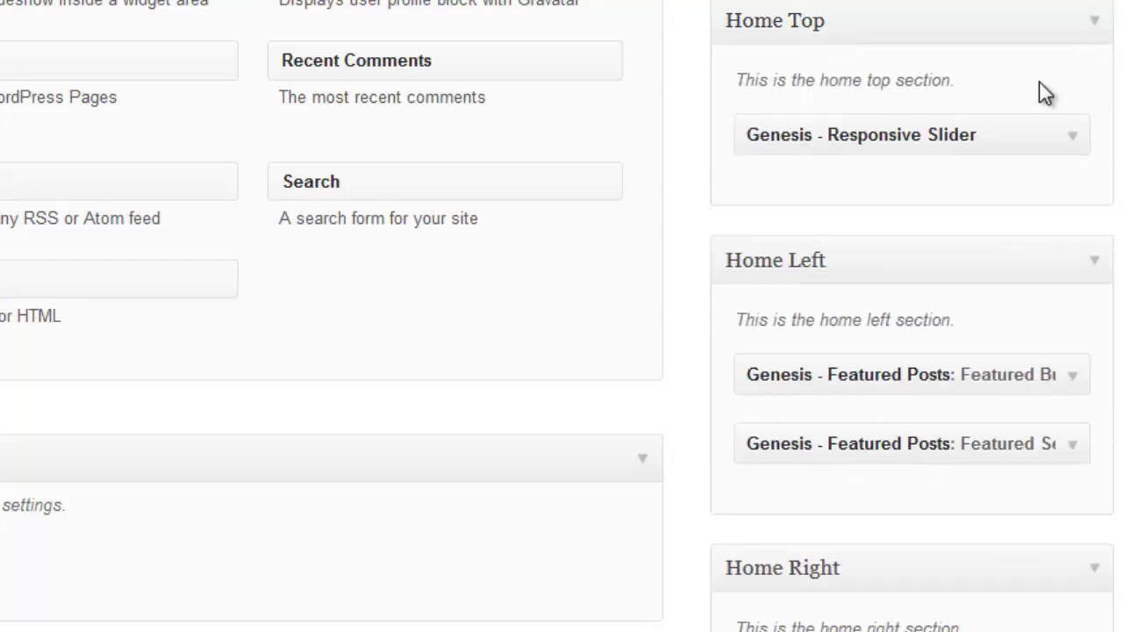
{"action": "left_click", "coordinate": [1072, 141]}
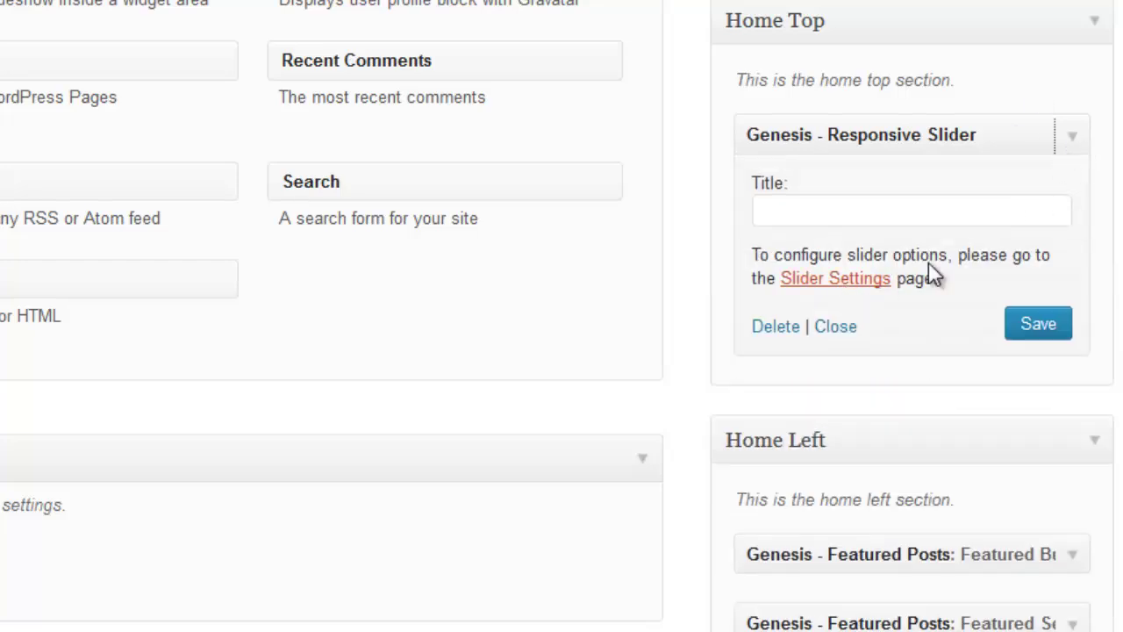
{"action": "scroll", "coordinate": [562, 316], "scroll_direction": "down", "scroll_amount": 3}
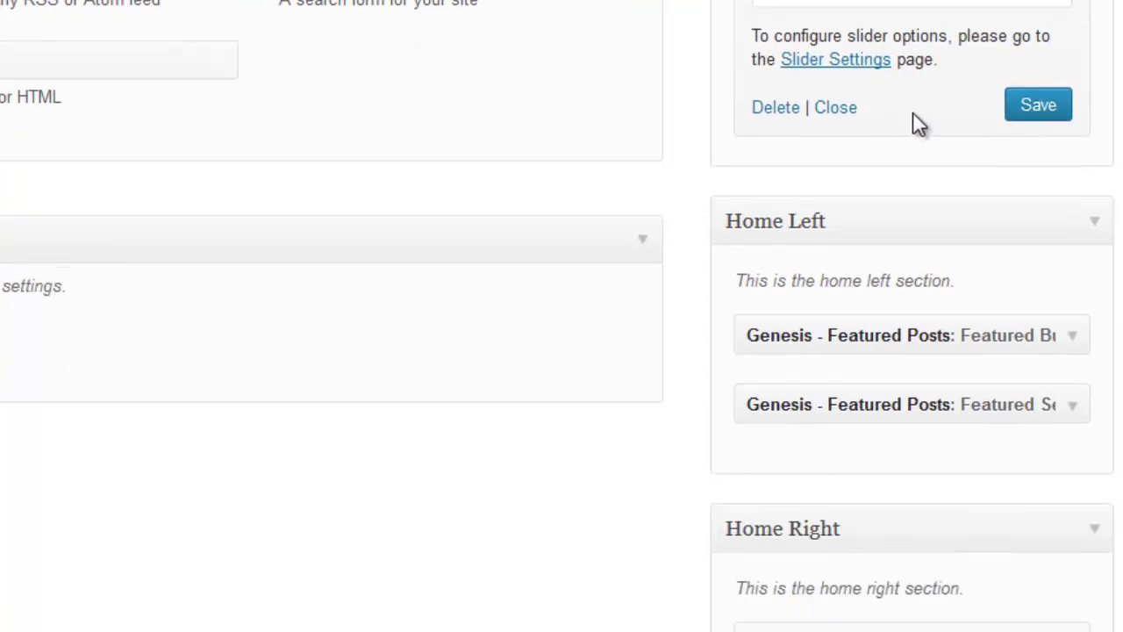
{"action": "left_click", "coordinate": [838, 108]}
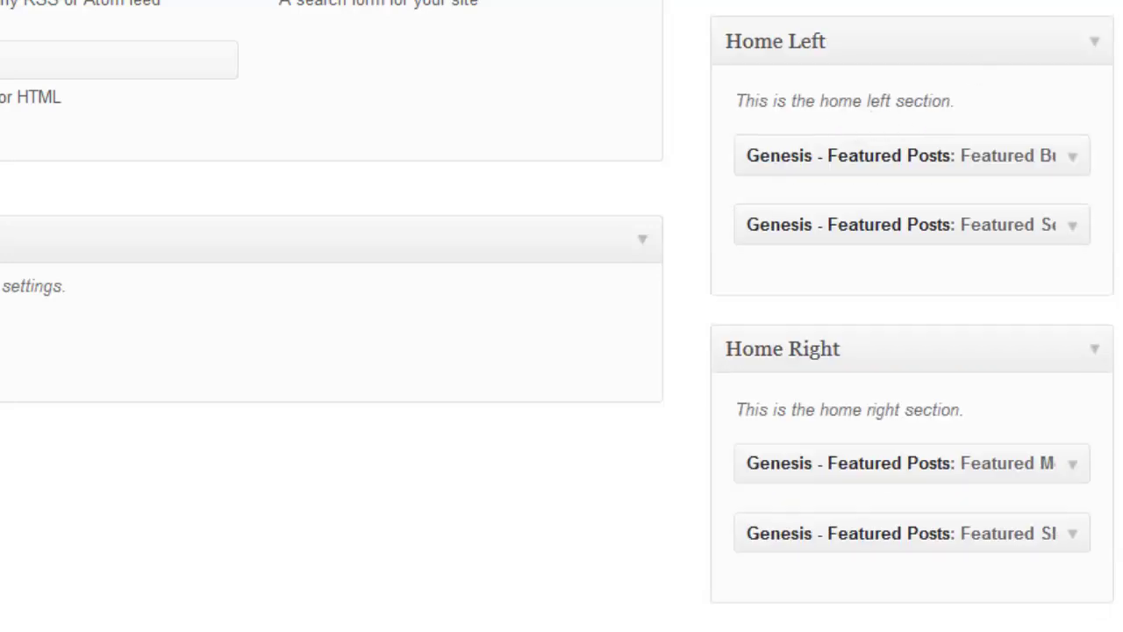
Step: Review the Featured Services widget: one Services post, 280x150 image, 120-character excerpt
{"action": "scroll", "coordinate": [912, 351], "scroll_direction": "down", "scroll_amount": 2}
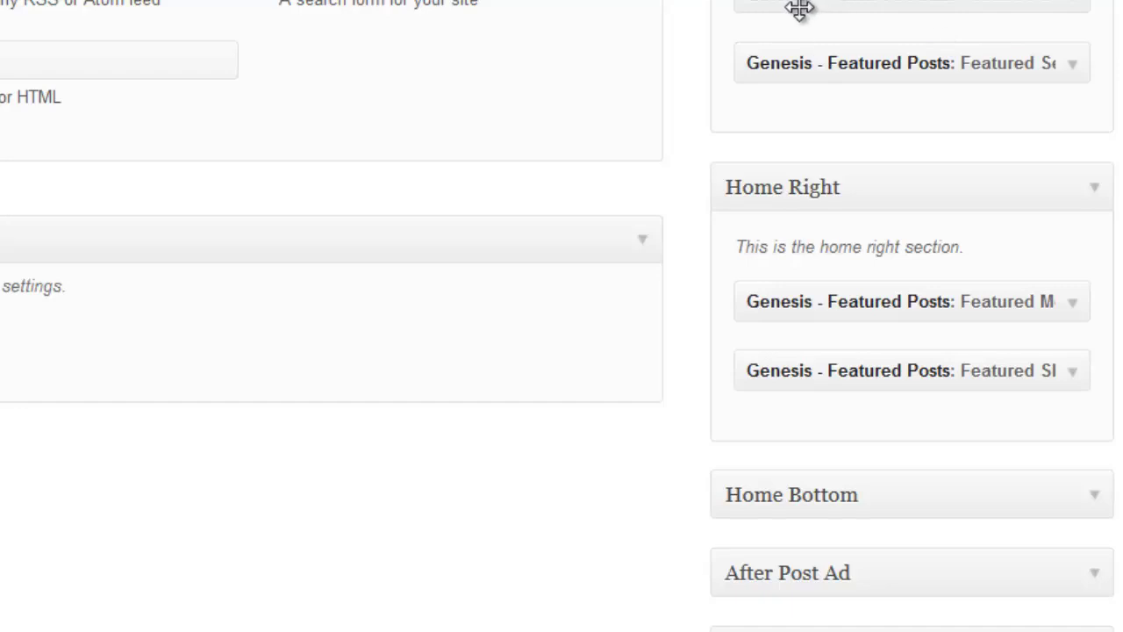
{"action": "left_click", "coordinate": [838, 63]}
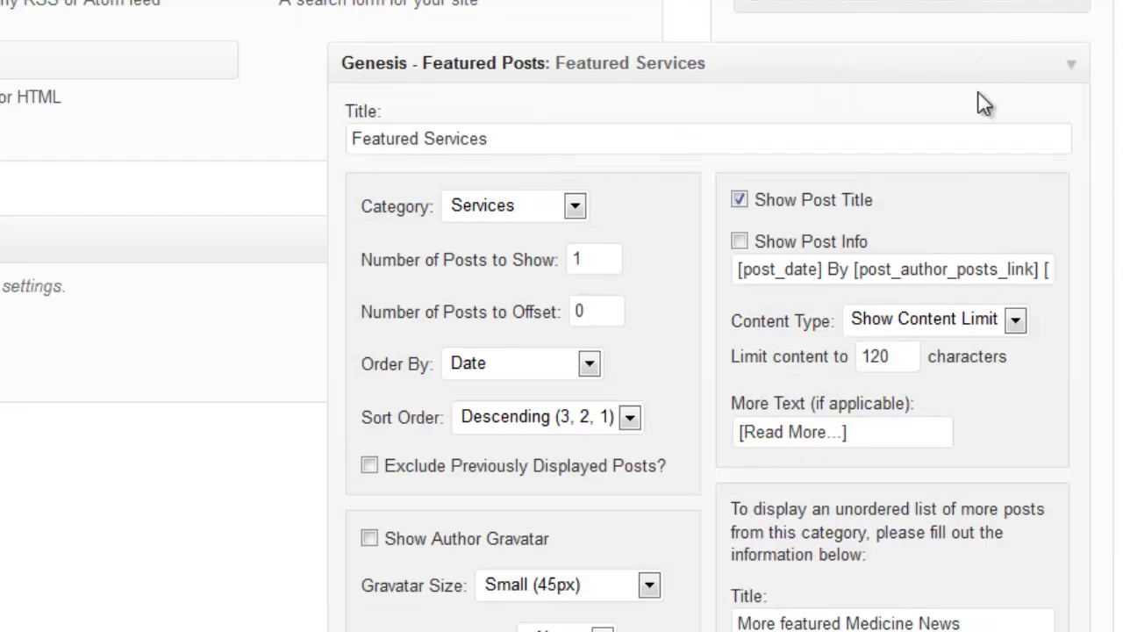
{"action": "scroll", "coordinate": [579, 136], "scroll_direction": "down", "scroll_amount": 3}
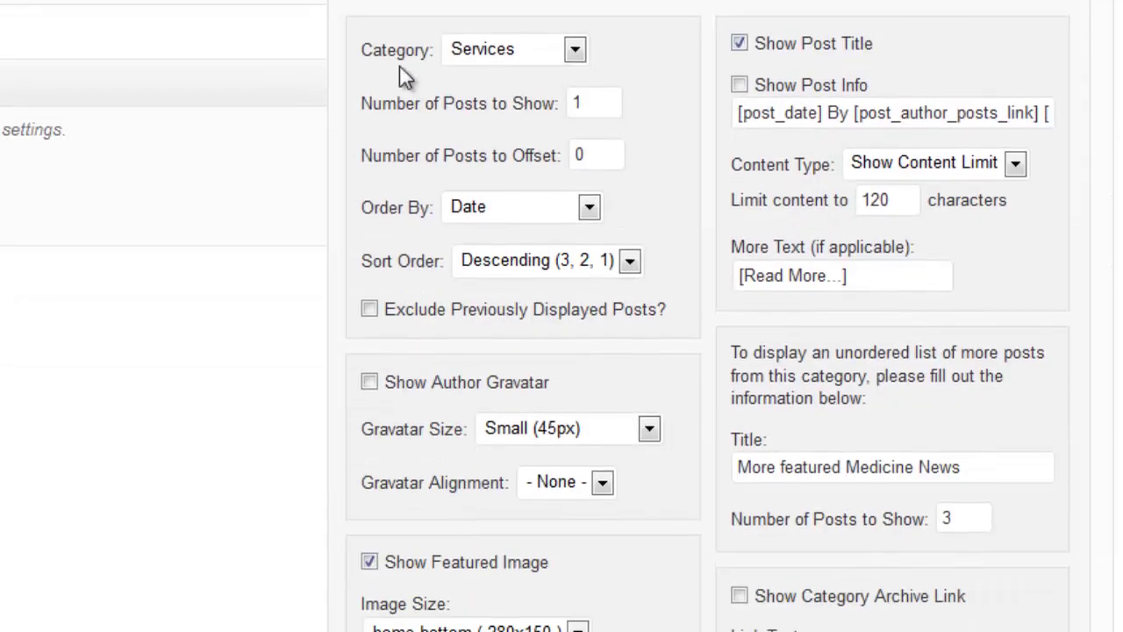
{"action": "scroll", "coordinate": [625, 52], "scroll_direction": "down", "scroll_amount": 3}
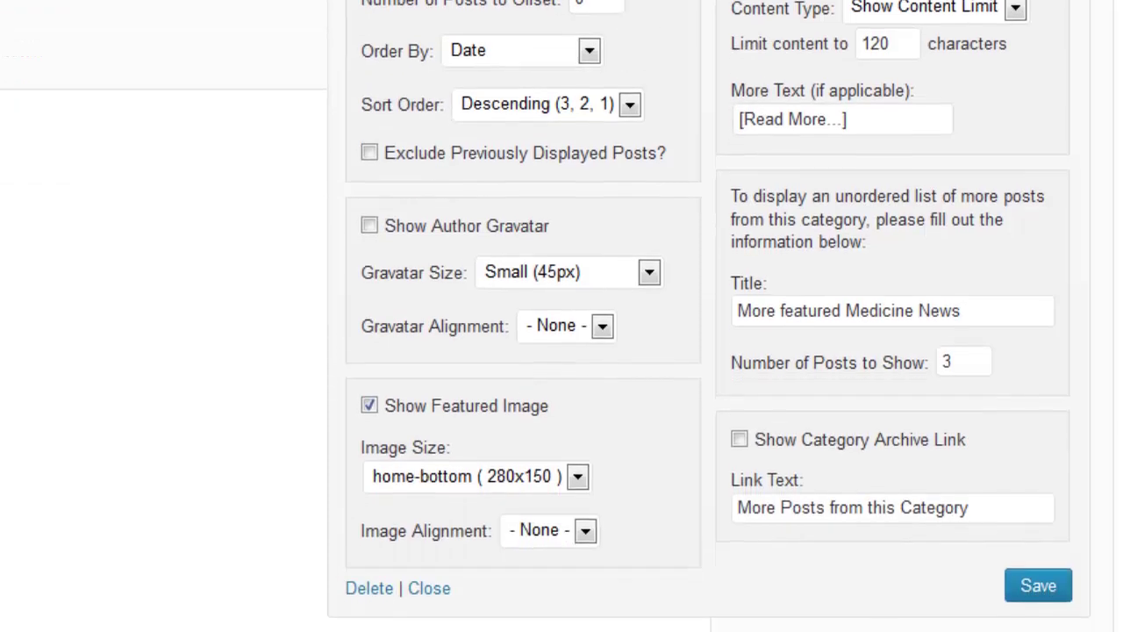
{"action": "scroll", "coordinate": [562, 316], "scroll_direction": "down", "scroll_amount": 3}
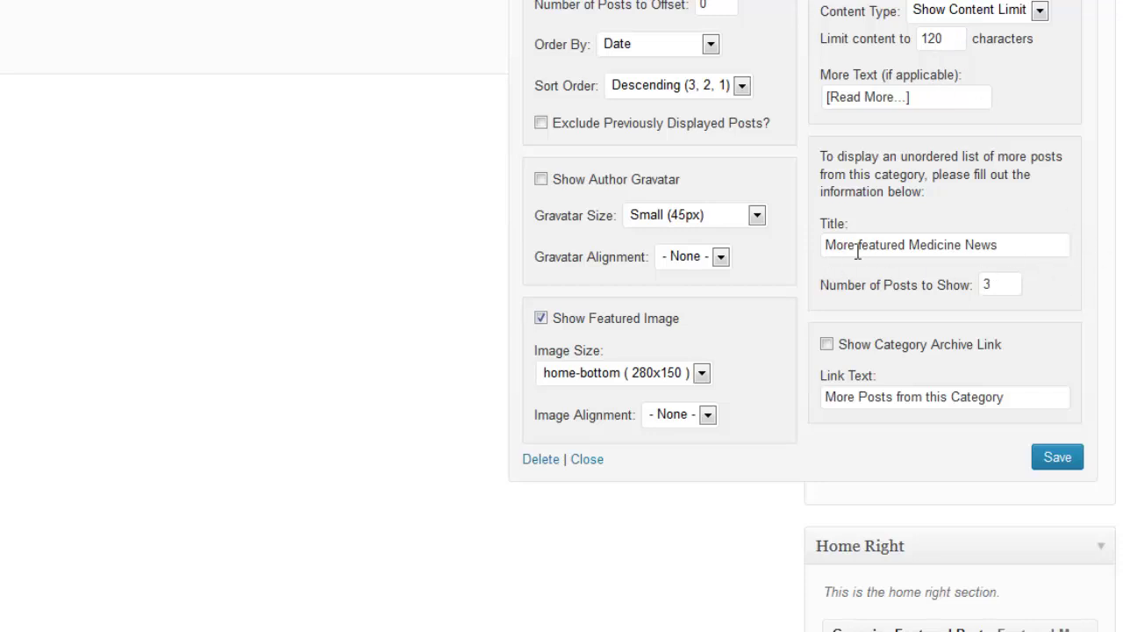
Step: Capitalise the list title to 'More Featured Medicine News' and save the widget
{"action": "left_click_drag", "start_coordinate": [858, 247], "coordinate": [862, 242]}
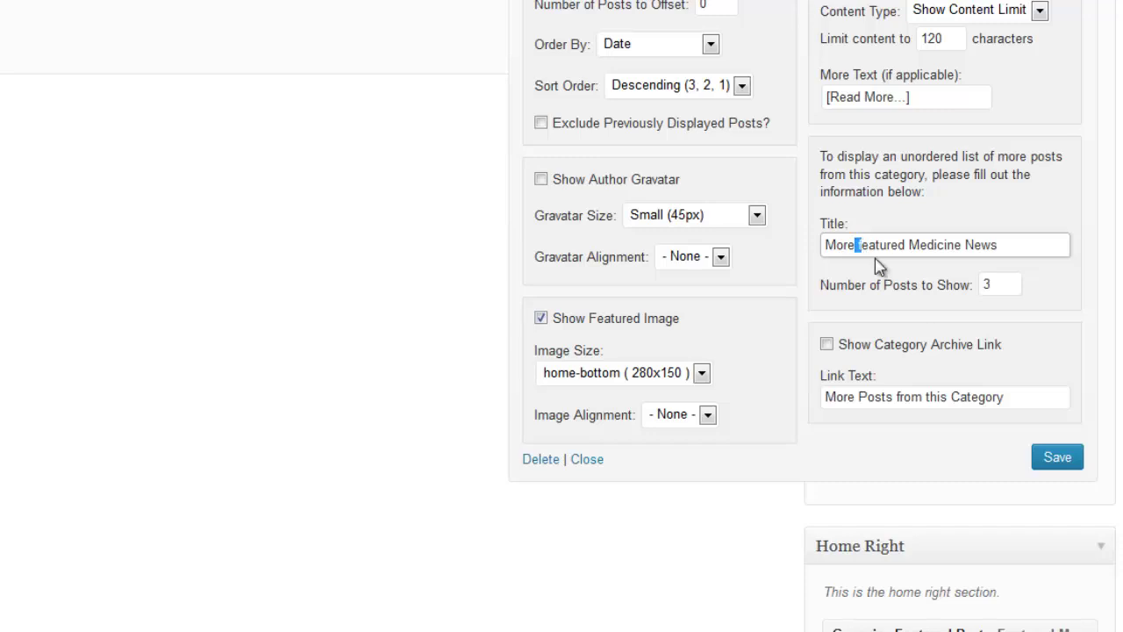
{"action": "type", "text": "F"}
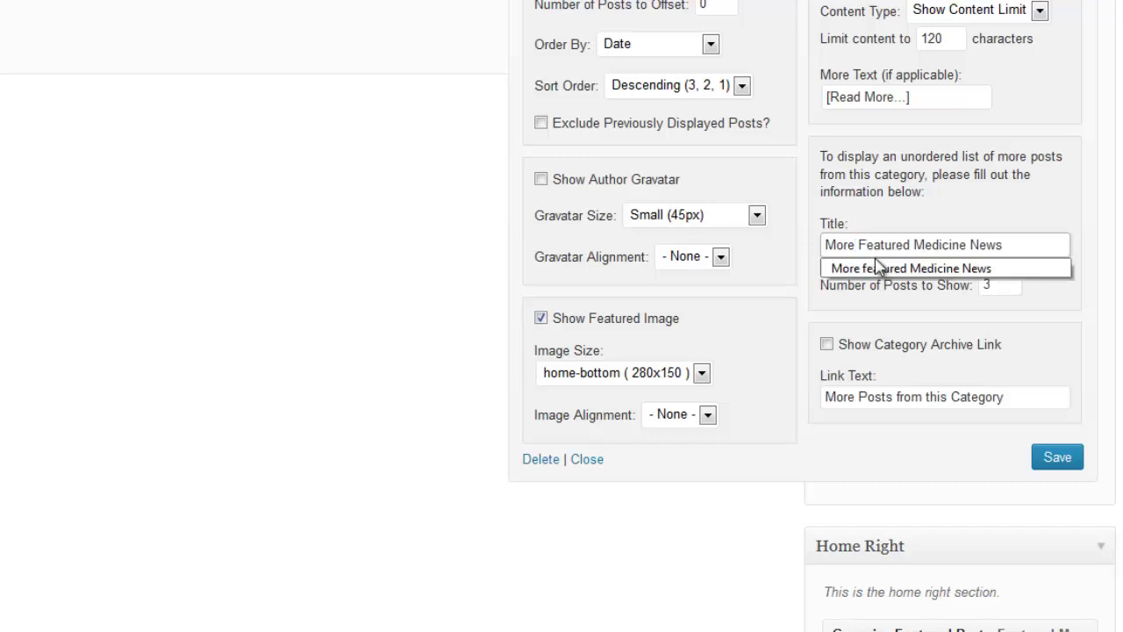
{"action": "key", "text": "Escape"}
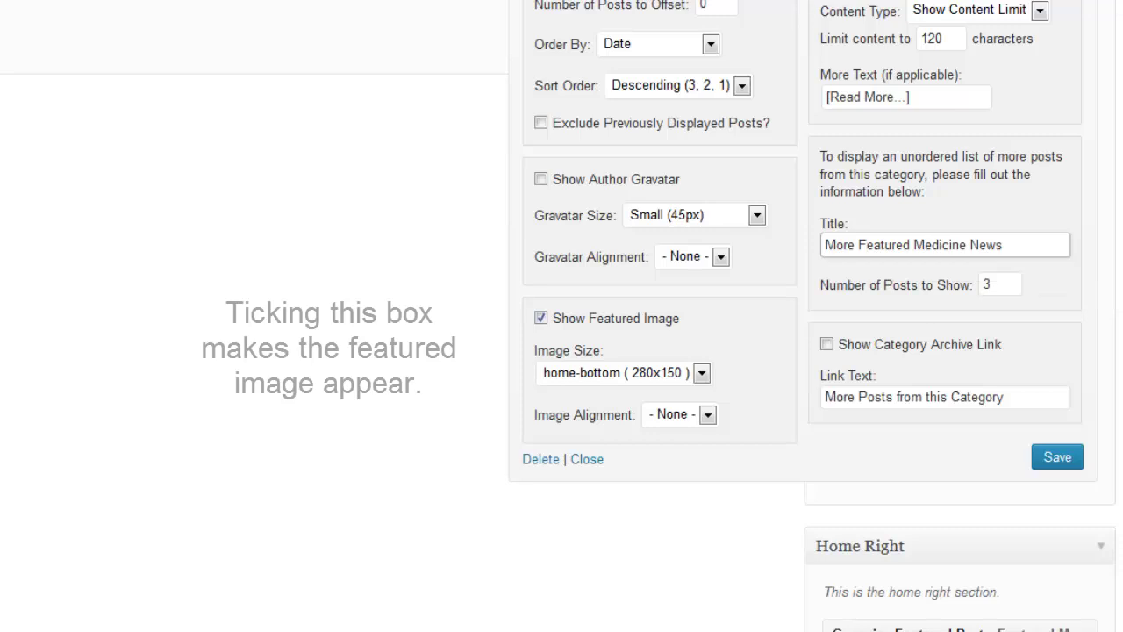
{"action": "left_click", "coordinate": [1055, 466]}
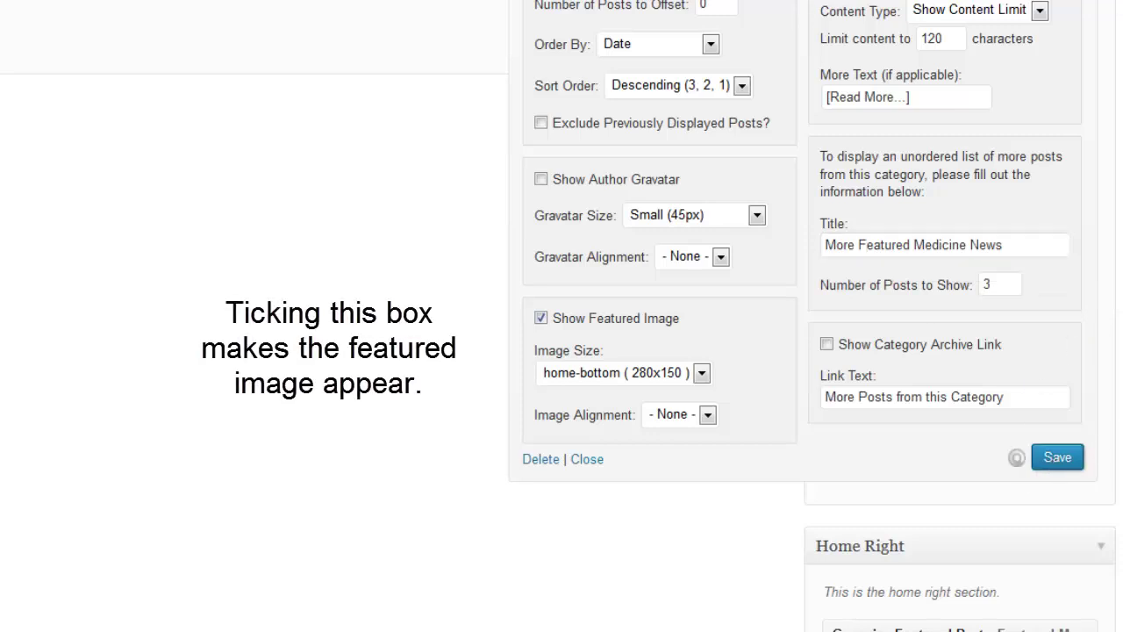
Step: Collapse the Featured Services and Featured Business widget settings
{"action": "scroll", "coordinate": [561, 316], "scroll_direction": "down", "scroll_amount": 3}
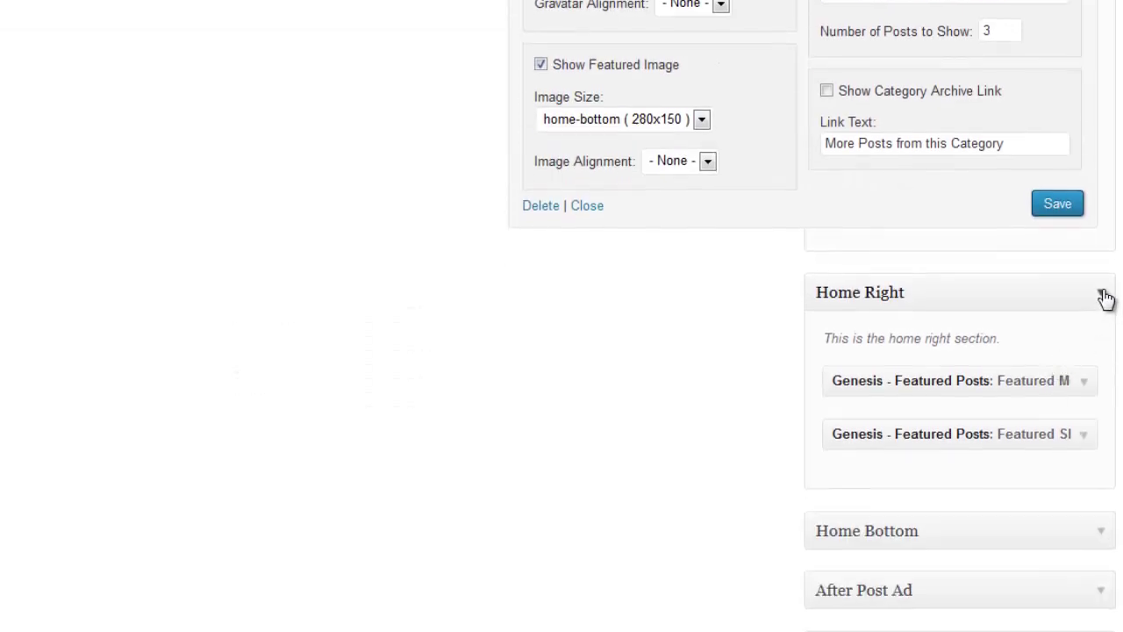
{"action": "scroll", "coordinate": [1078, 277], "scroll_direction": "up", "scroll_amount": 8}
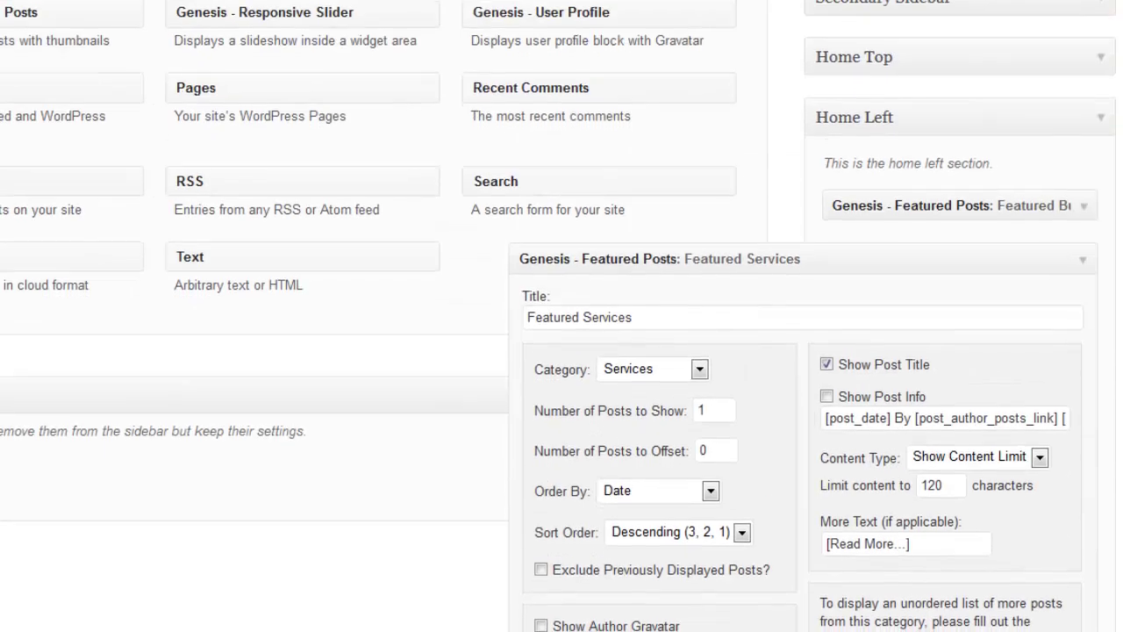
{"action": "left_click", "coordinate": [1082, 260]}
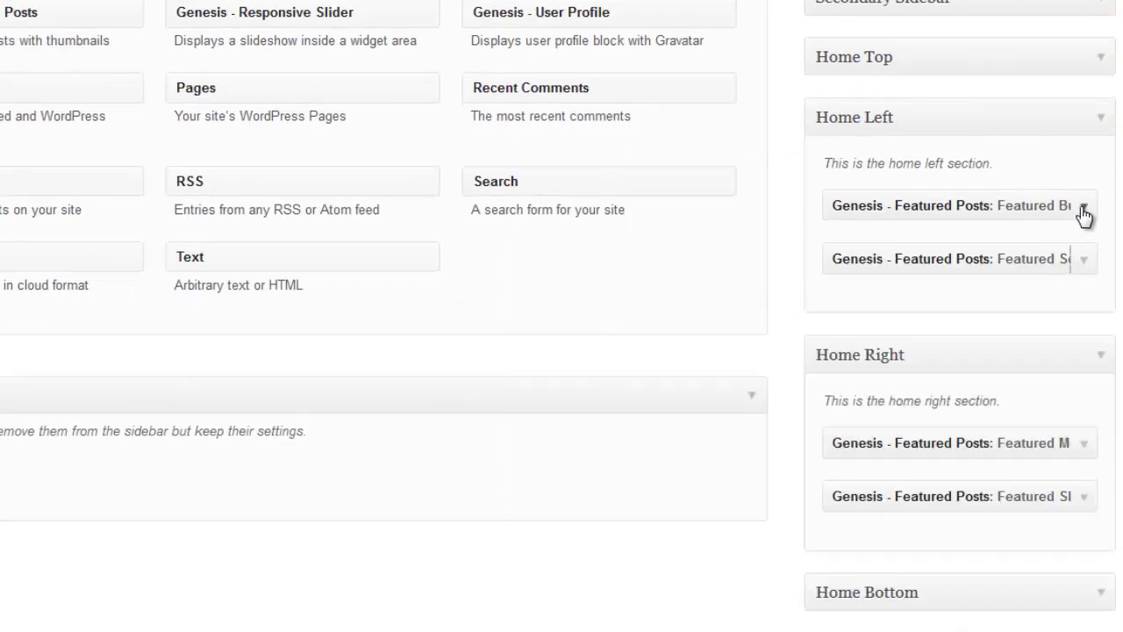
{"action": "left_click", "coordinate": [1083, 211]}
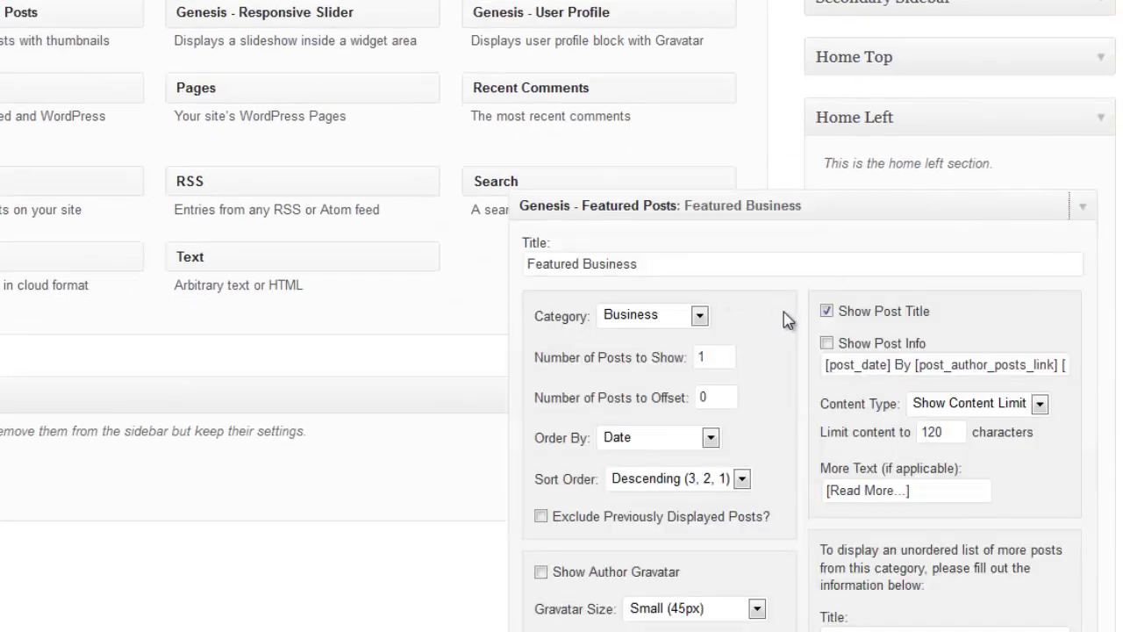
{"action": "scroll", "coordinate": [785, 326], "scroll_direction": "down", "scroll_amount": 4}
{"action": "scroll", "coordinate": [784, 325], "scroll_direction": "up", "scroll_amount": 4}
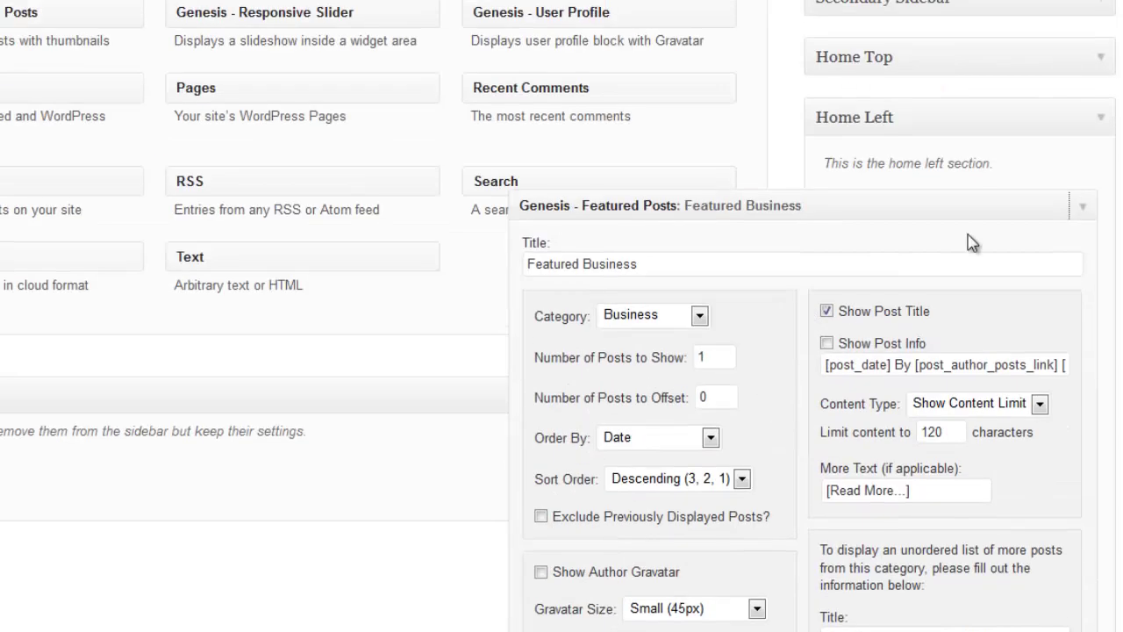
{"action": "left_click", "coordinate": [1085, 213]}
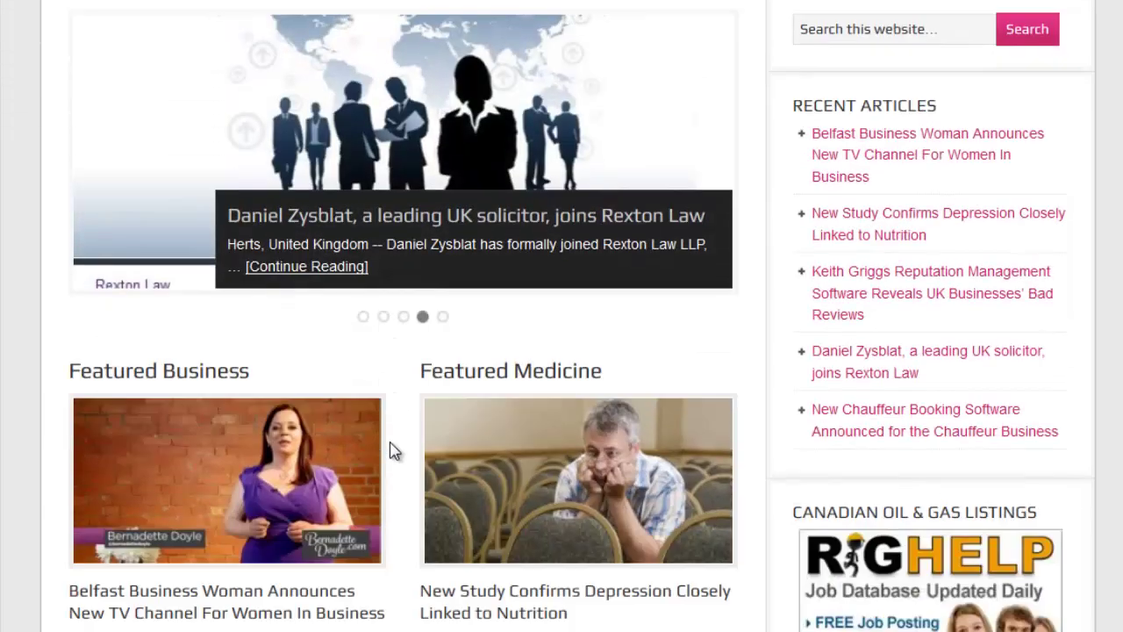
{"action": "scroll", "coordinate": [263, 315], "scroll_direction": "down", "scroll_amount": 3}
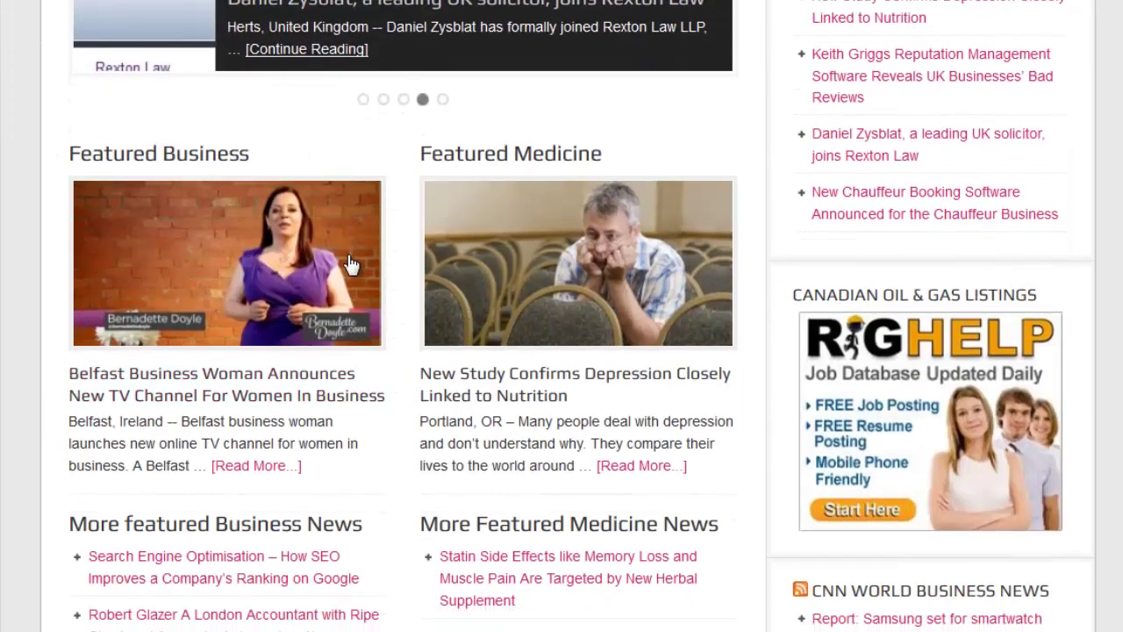
{"action": "scroll", "coordinate": [349, 290], "scroll_direction": "down", "scroll_amount": 1}
{"action": "scroll", "coordinate": [348, 307], "scroll_direction": "down", "scroll_amount": 2}
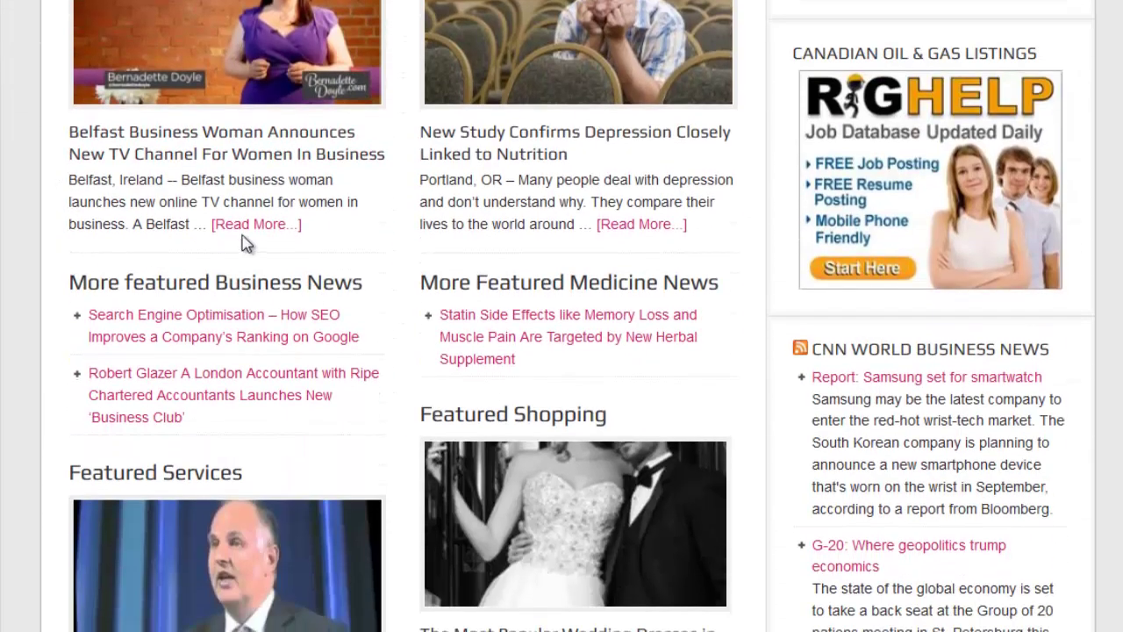
{"action": "scroll", "coordinate": [110, 309], "scroll_direction": "down", "scroll_amount": 2}
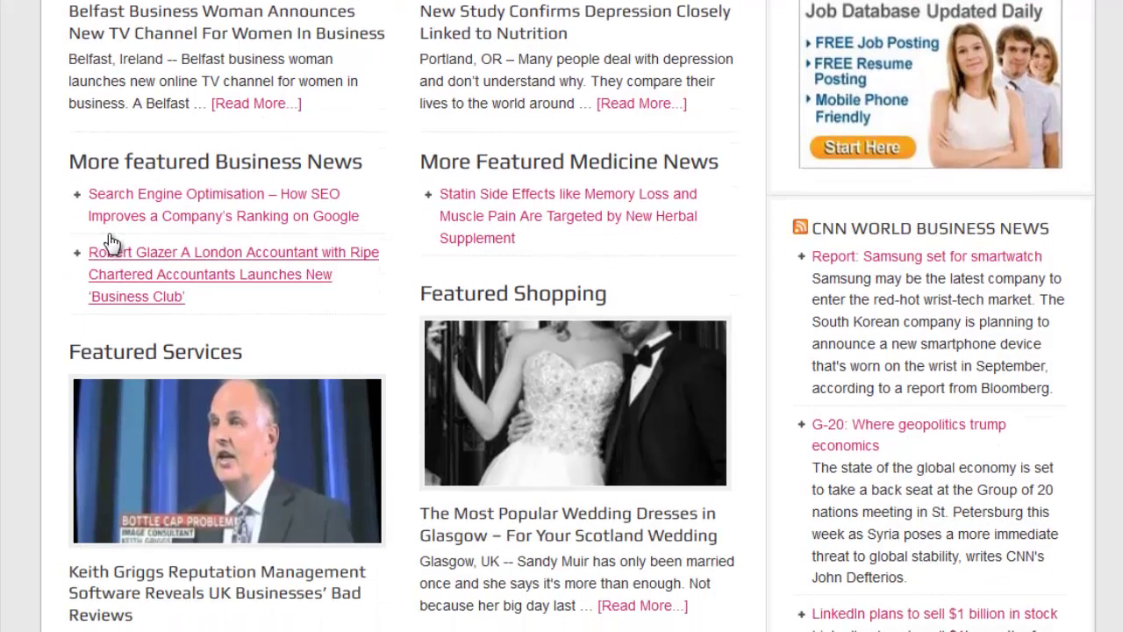
{"action": "scroll", "coordinate": [88, 281], "scroll_direction": "down", "scroll_amount": 2}
{"action": "scroll", "coordinate": [96, 230], "scroll_direction": "down", "scroll_amount": 2}
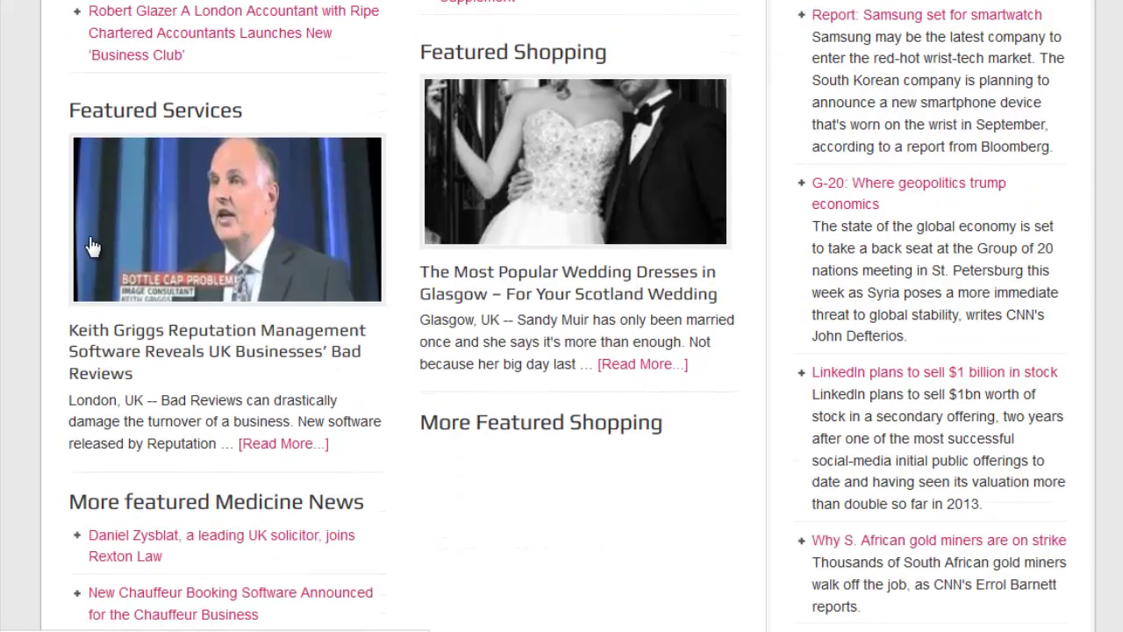
{"action": "scroll", "coordinate": [86, 382], "scroll_direction": "down", "scroll_amount": 1}
{"action": "scroll", "coordinate": [86, 421], "scroll_direction": "down", "scroll_amount": 1}
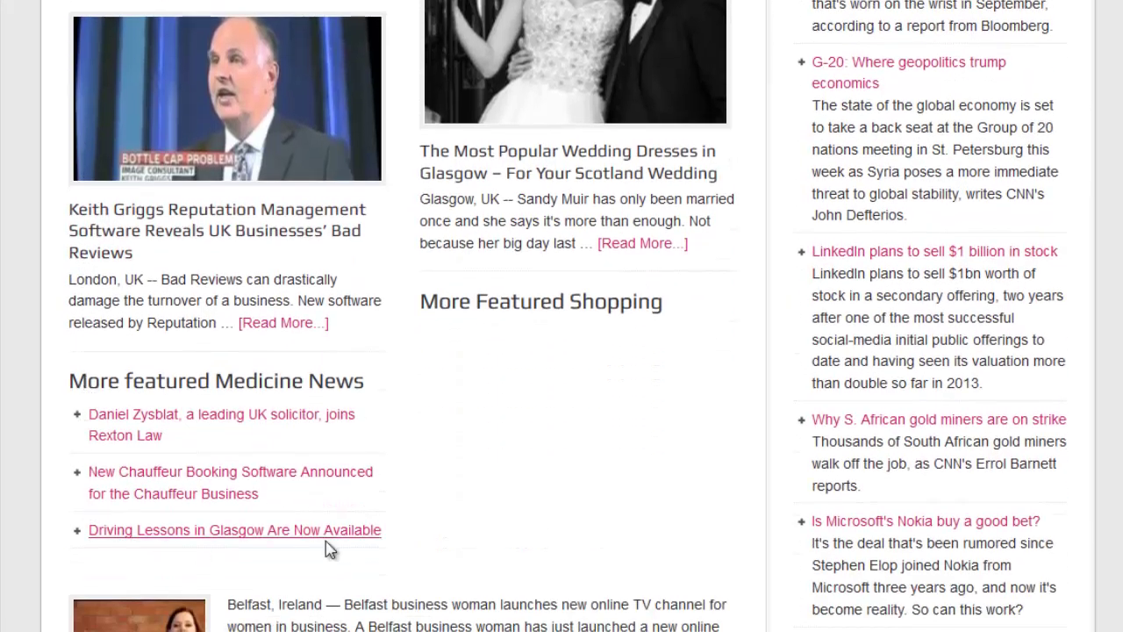
{"action": "scroll", "coordinate": [389, 427], "scroll_direction": "up", "scroll_amount": 6}
{"action": "scroll", "coordinate": [389, 425], "scroll_direction": "up", "scroll_amount": 4}
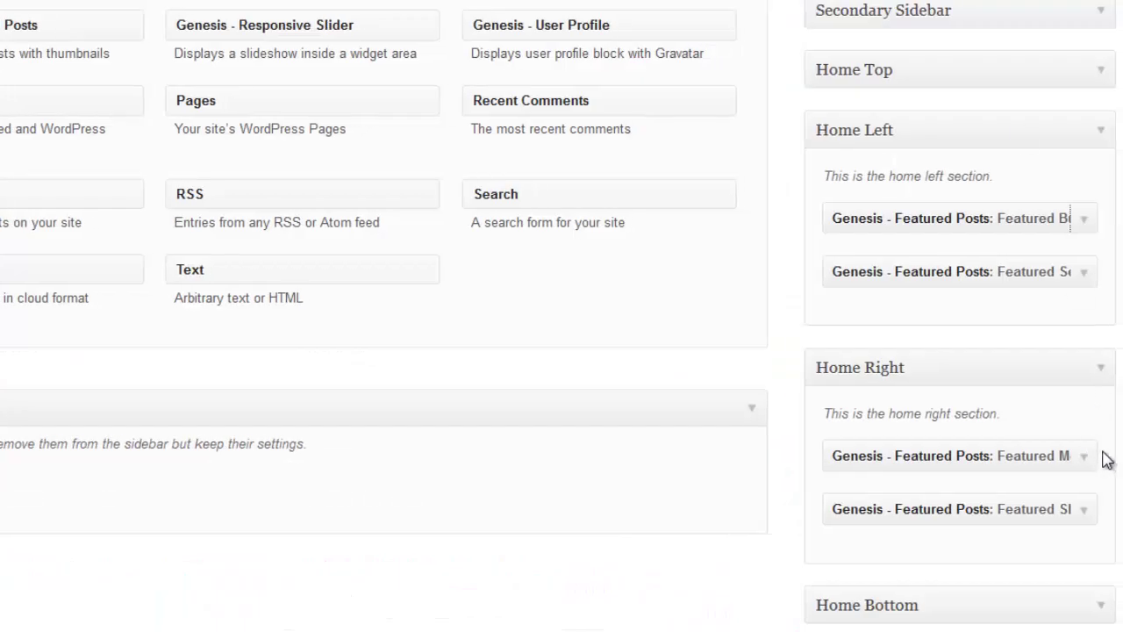
{"action": "left_click", "coordinate": [1084, 458]}
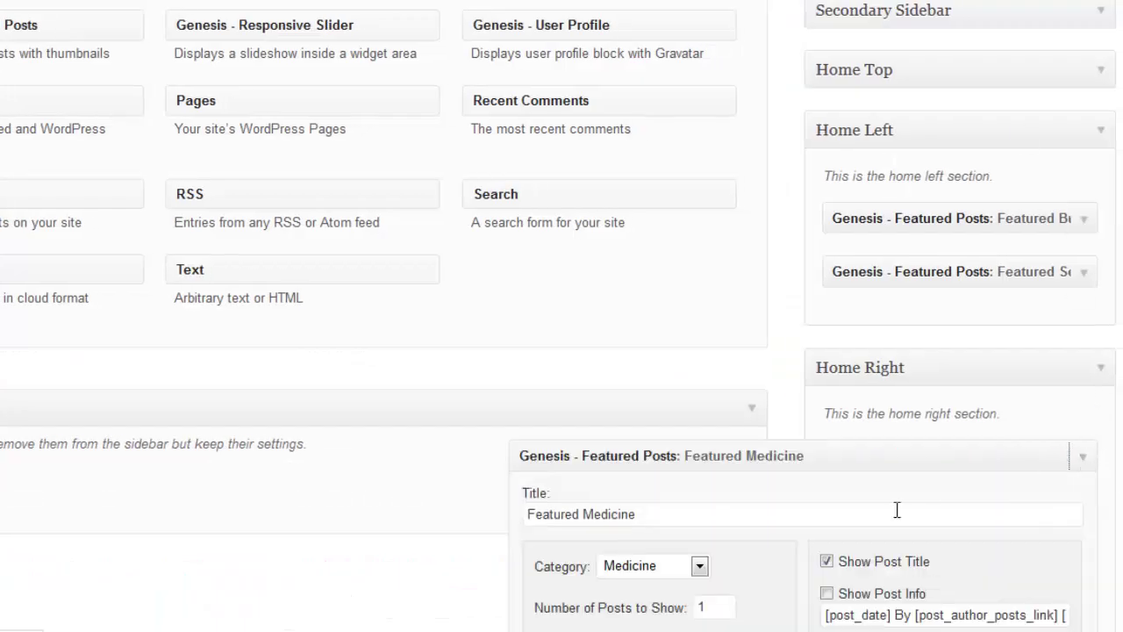
{"action": "scroll", "coordinate": [793, 510], "scroll_direction": "down", "scroll_amount": 4}
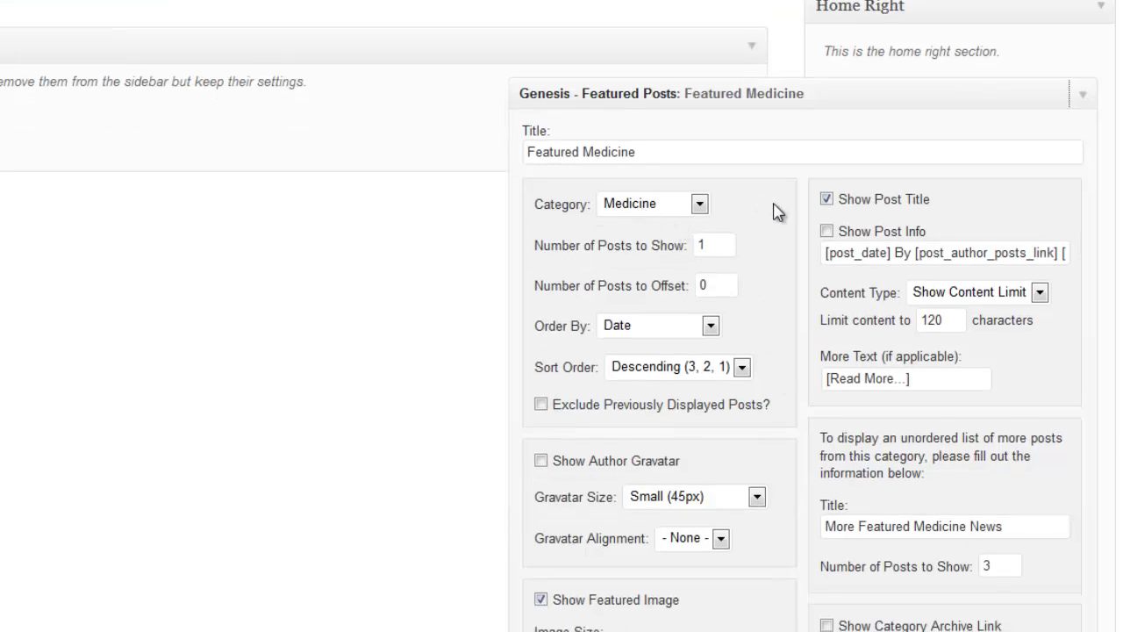
{"action": "scroll", "coordinate": [777, 214], "scroll_direction": "down", "scroll_amount": 2}
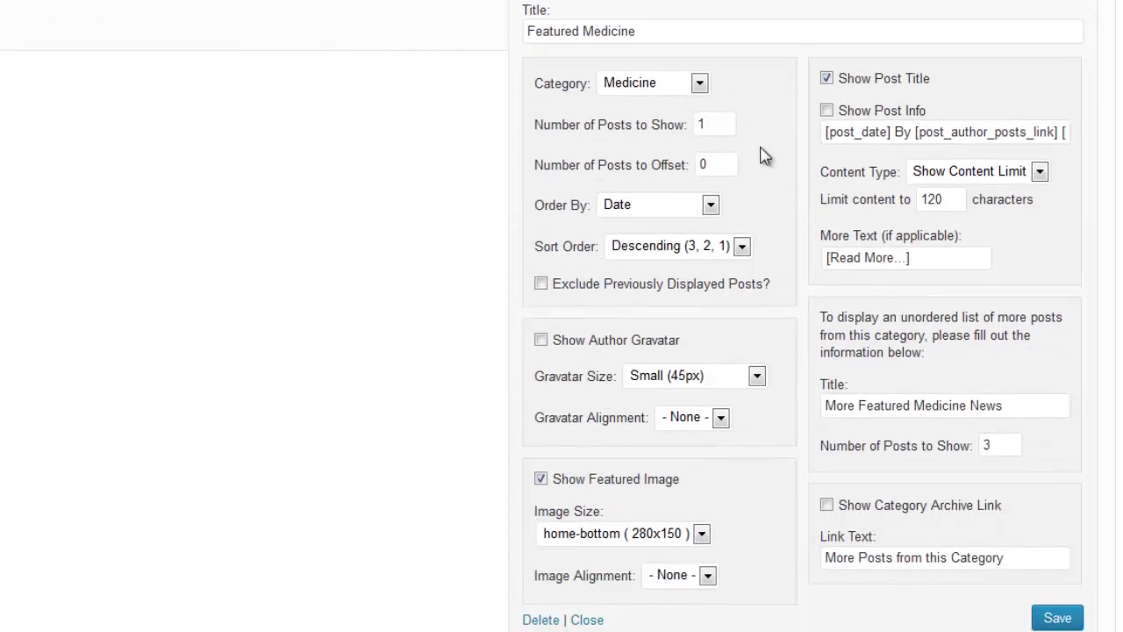
{"action": "scroll", "coordinate": [771, 180], "scroll_direction": "down", "scroll_amount": 3}
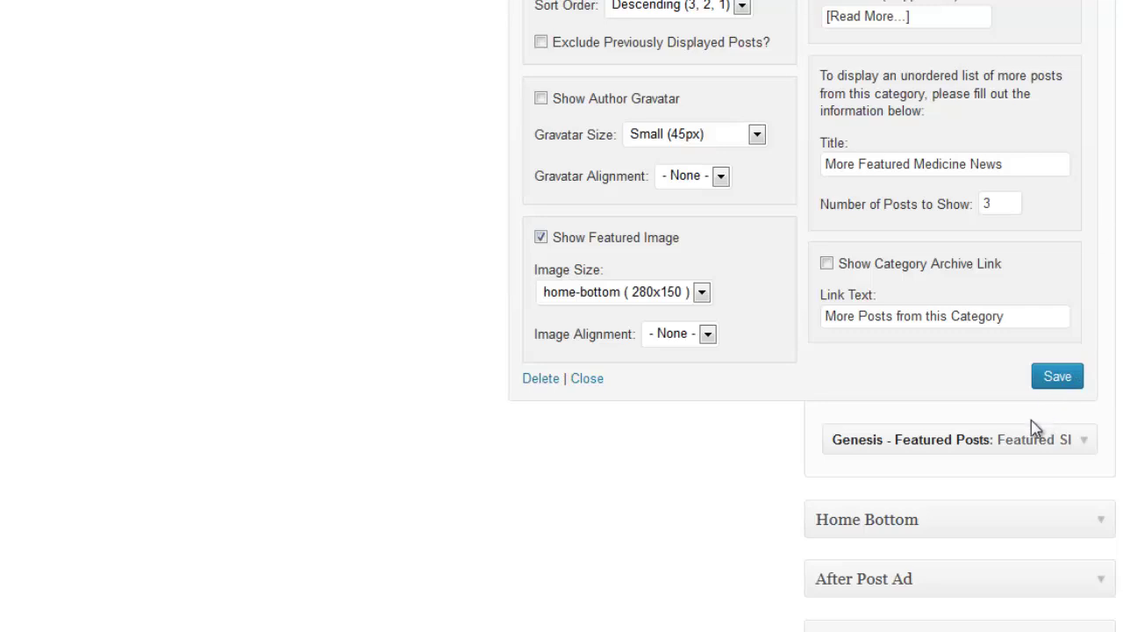
Step: Close Featured Medicine and review Home Bottom's untitled Genesis - Featured Posts widget
{"action": "left_click", "coordinate": [589, 379]}
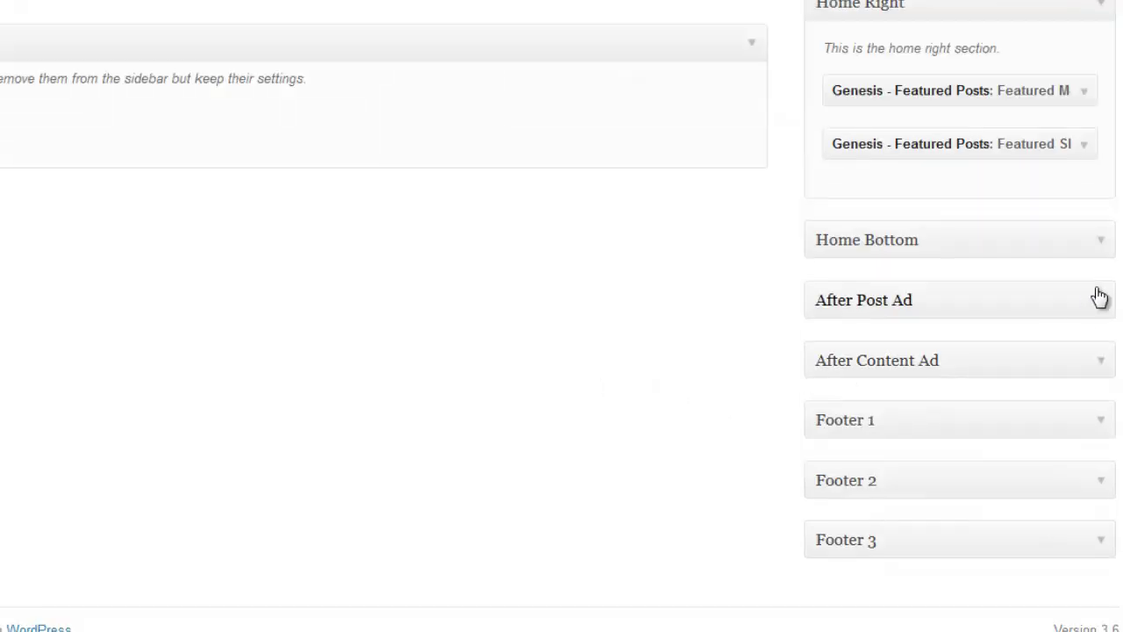
{"action": "left_click", "coordinate": [1100, 246]}
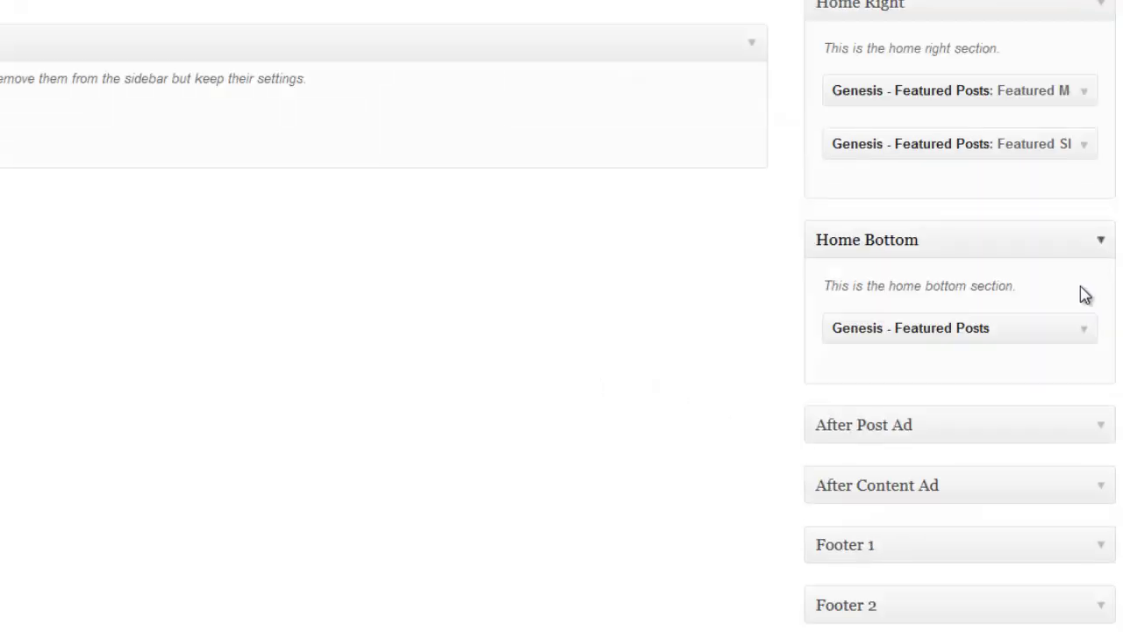
{"action": "left_click", "coordinate": [1081, 335]}
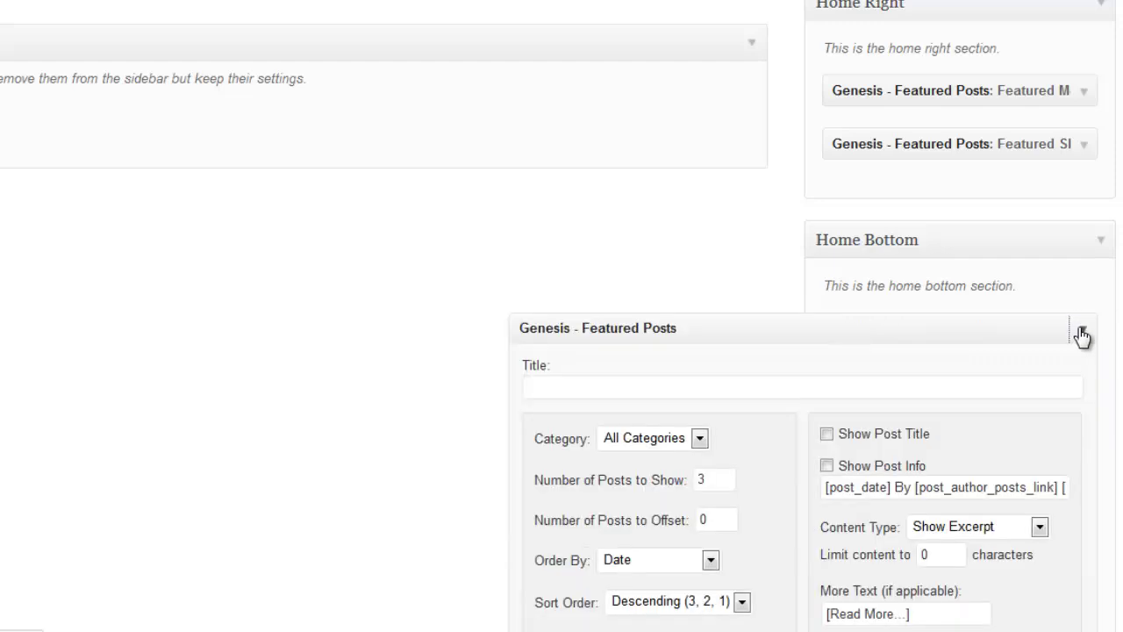
{"action": "scroll", "coordinate": [447, 360], "scroll_direction": "down", "scroll_amount": 1}
{"action": "scroll", "coordinate": [452, 342], "scroll_direction": "down", "scroll_amount": 3}
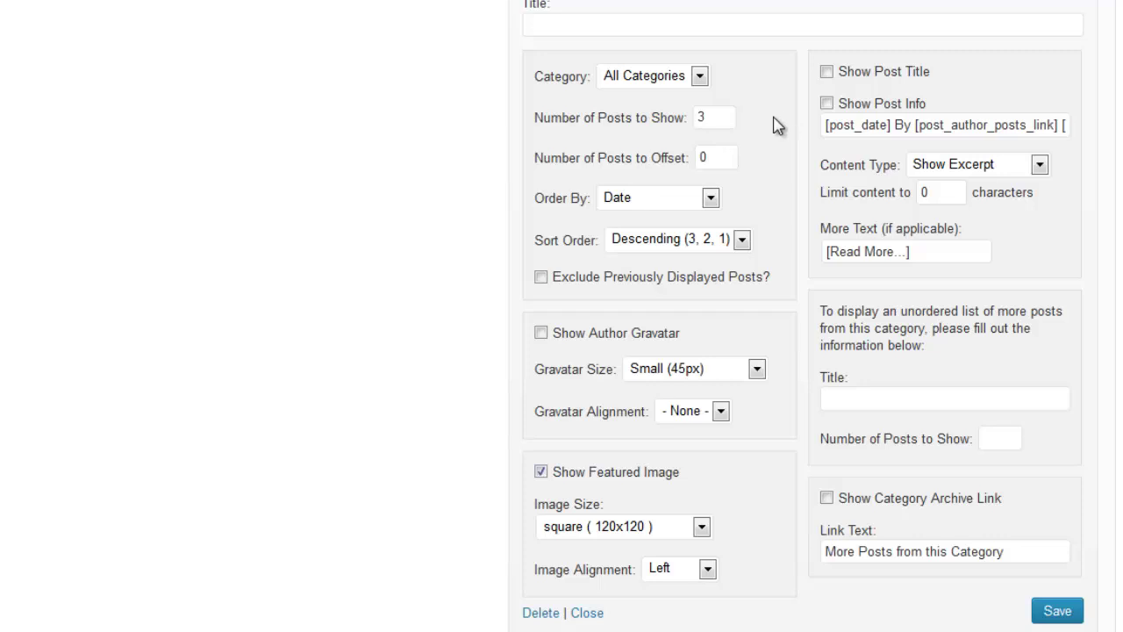
{"action": "scroll", "coordinate": [745, 131], "scroll_direction": "down", "scroll_amount": 1}
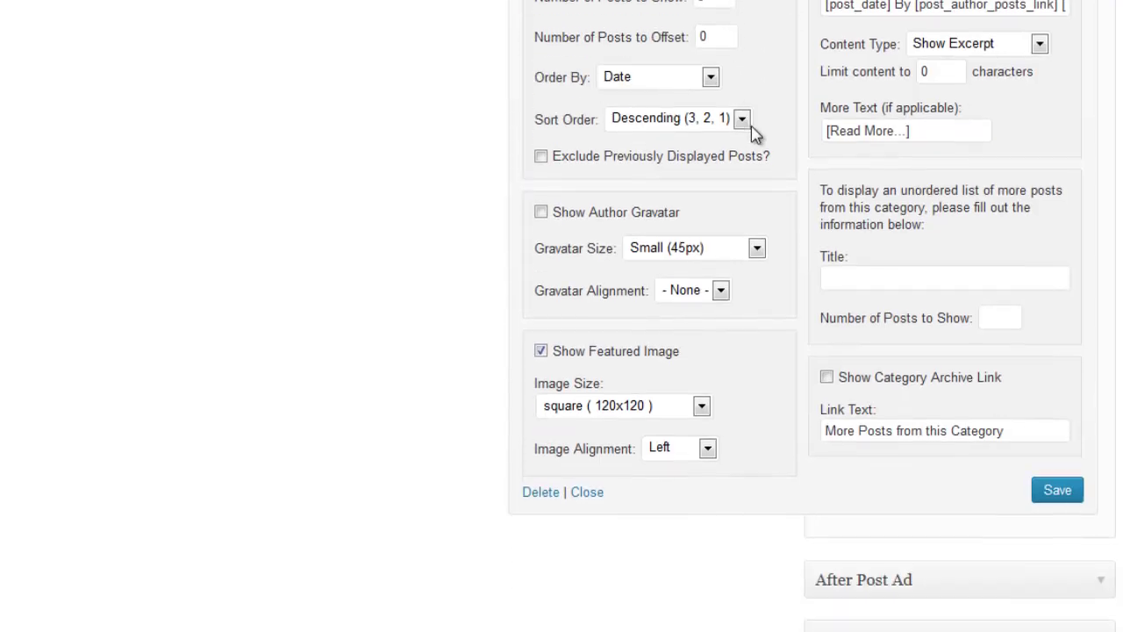
{"action": "scroll", "coordinate": [789, 130], "scroll_direction": "up", "scroll_amount": 1}
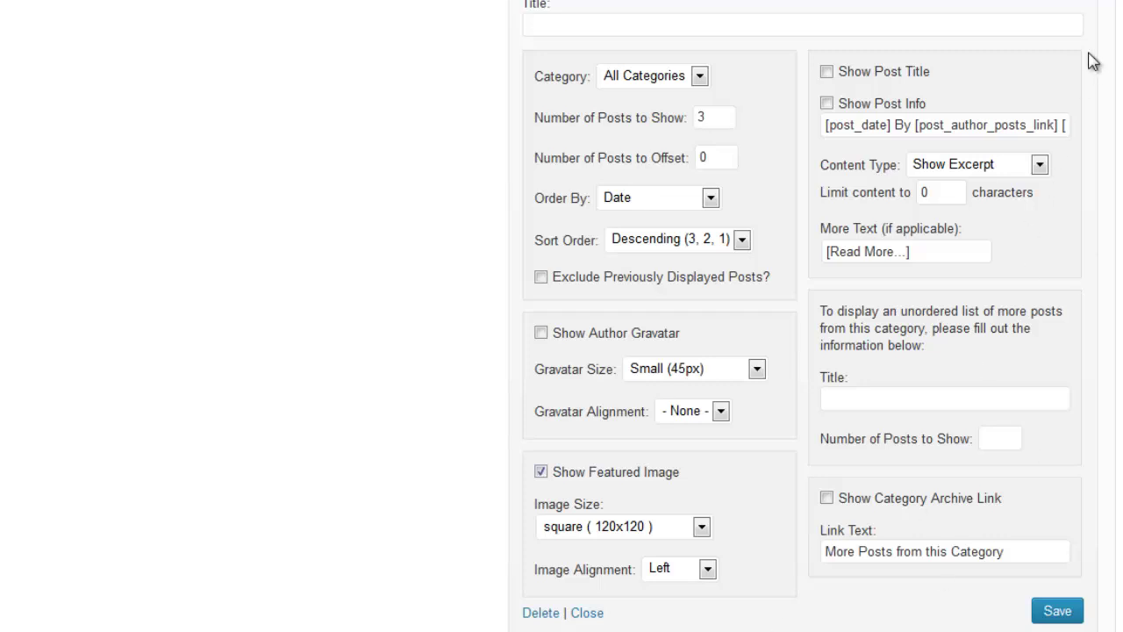
{"action": "scroll", "coordinate": [1097, 170], "scroll_direction": "up", "scroll_amount": 1}
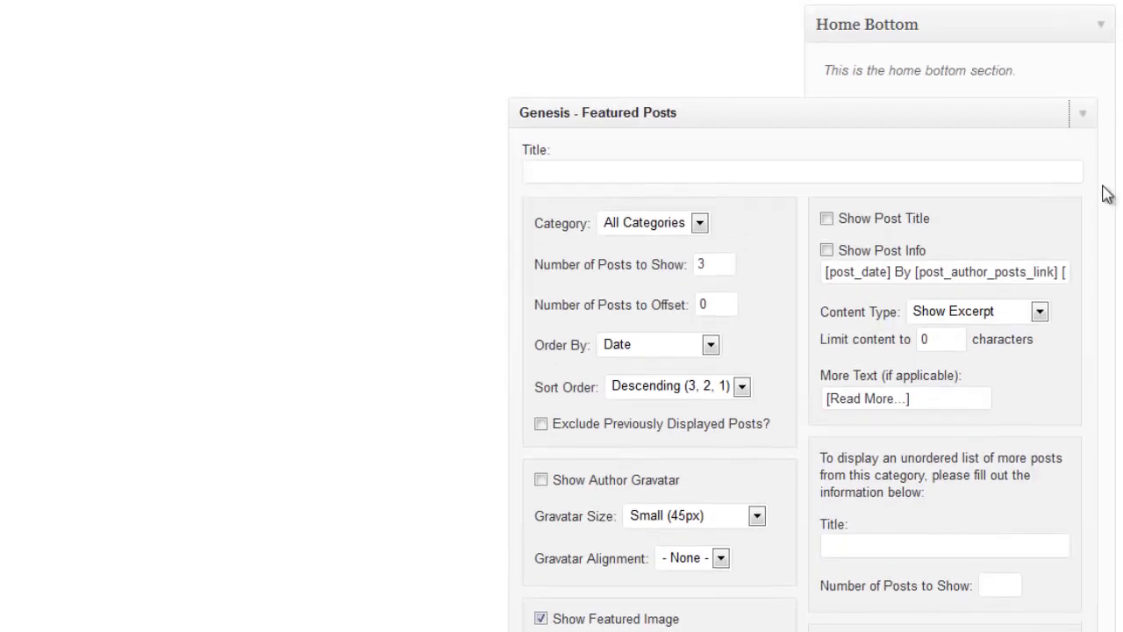
{"action": "left_click", "coordinate": [1083, 122]}
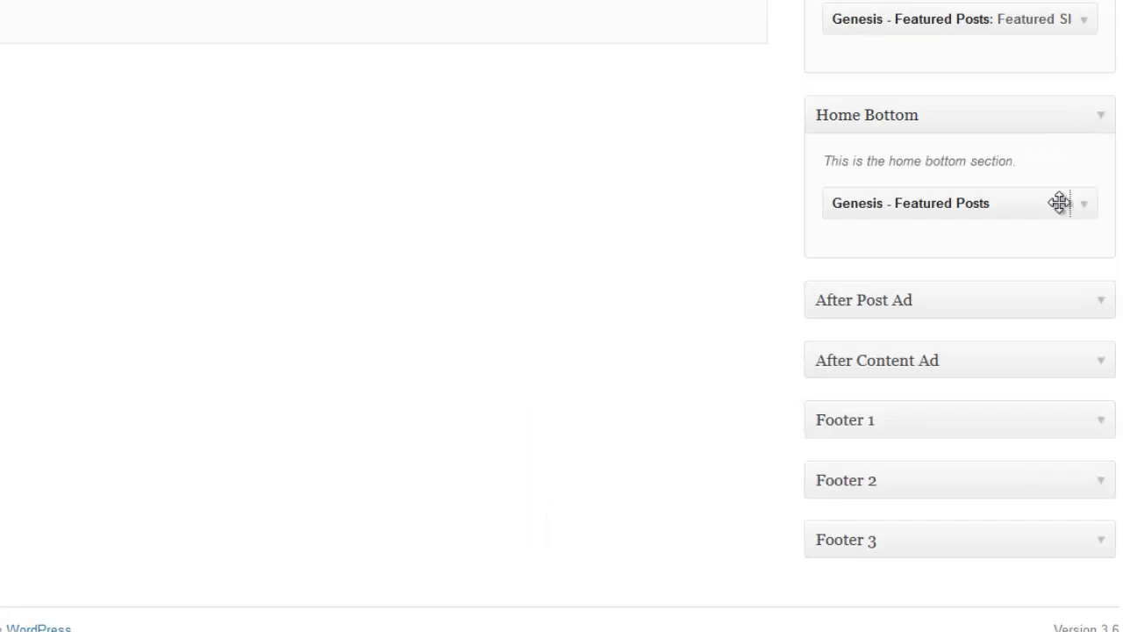
{"action": "left_click", "coordinate": [1101, 303]}
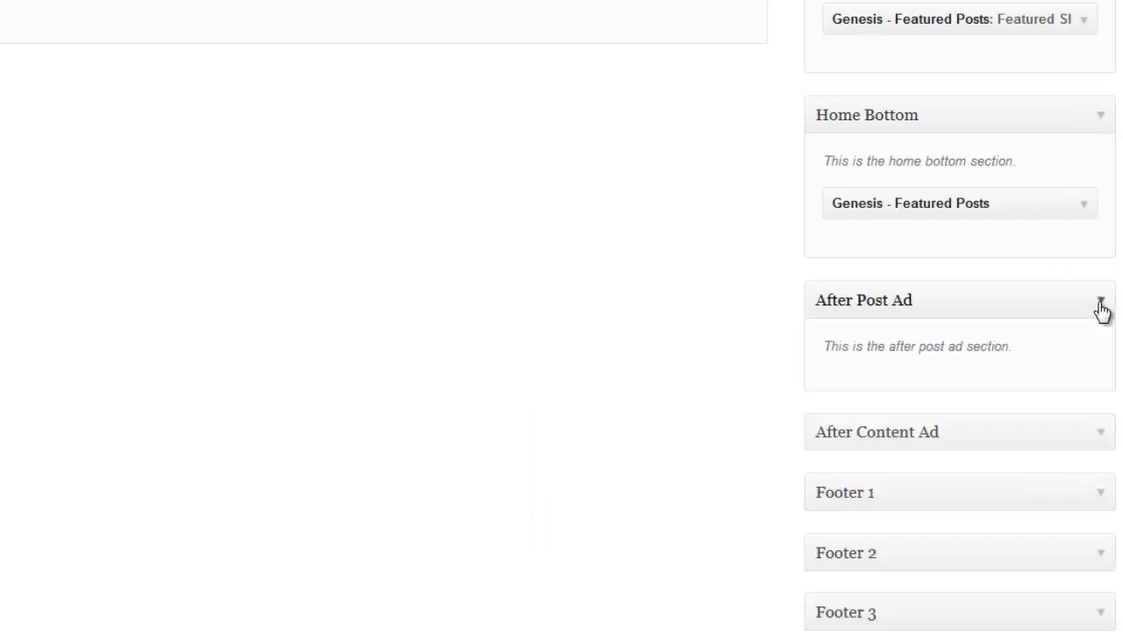
{"action": "left_click", "coordinate": [1101, 303]}
{"action": "left_click", "coordinate": [1101, 363]}
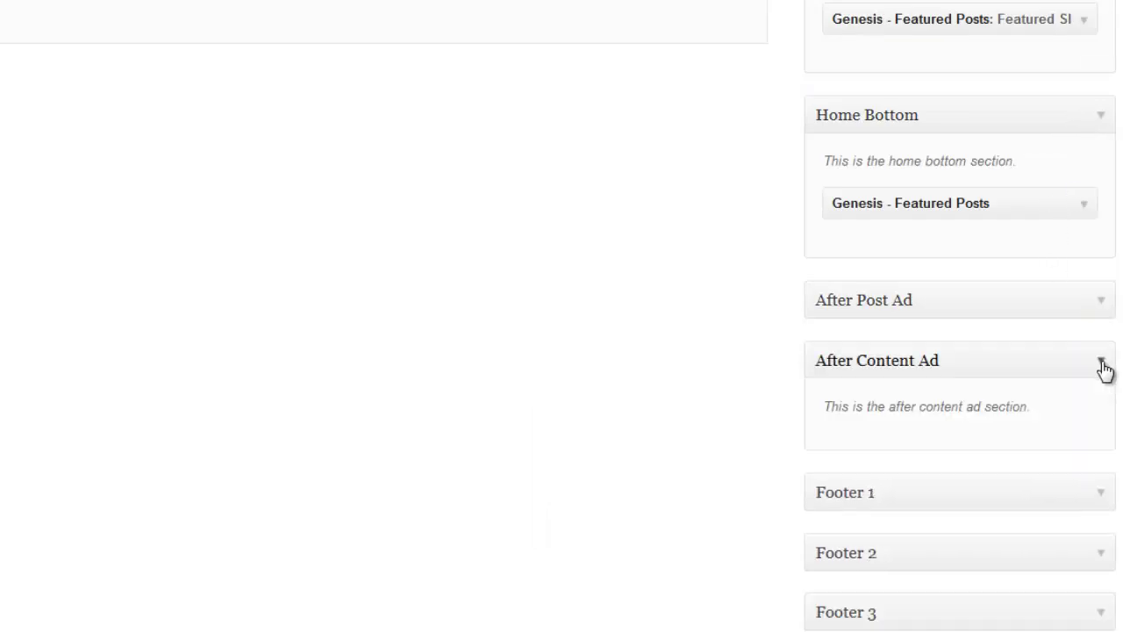
{"action": "left_click", "coordinate": [1102, 363]}
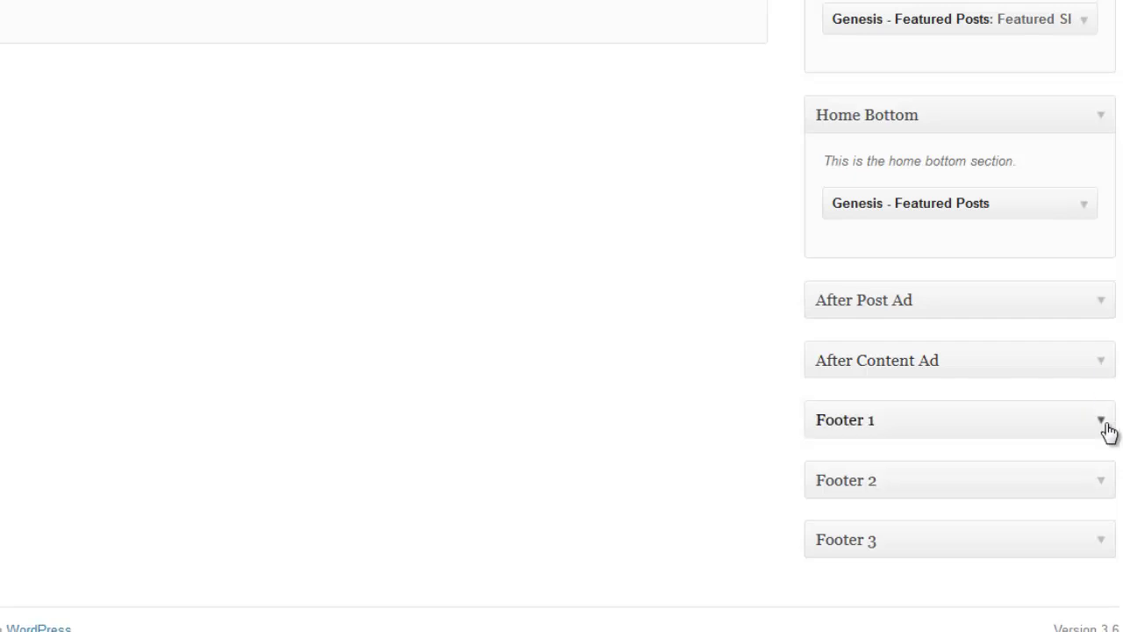
{"action": "left_click", "coordinate": [1102, 424]}
{"action": "left_click", "coordinate": [1102, 425]}
{"action": "left_click", "coordinate": [1105, 476]}
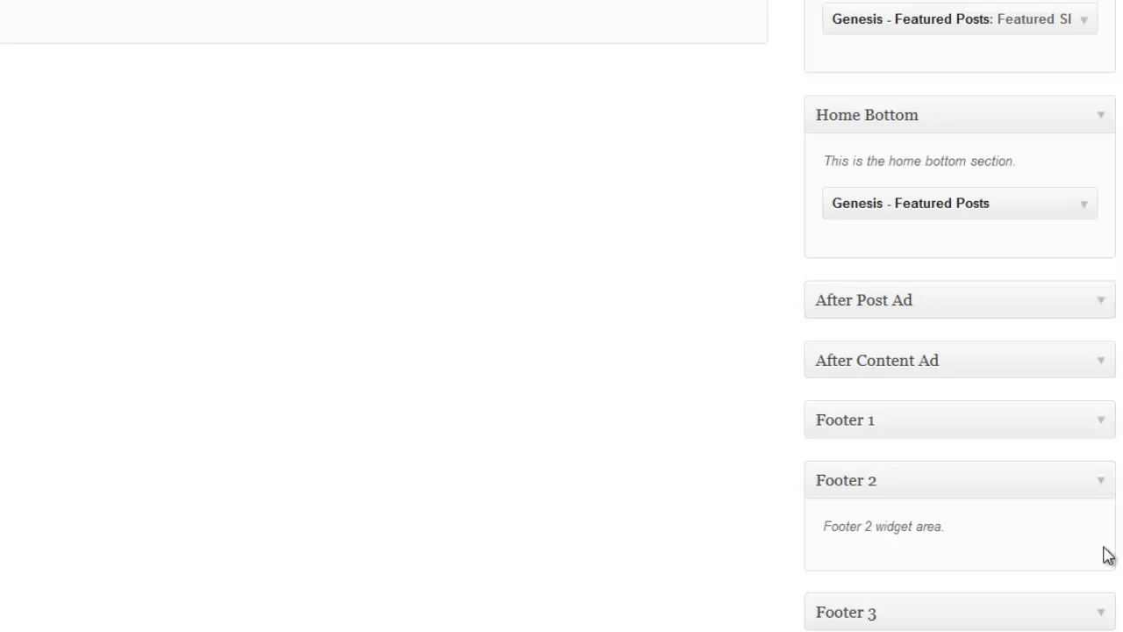
{"action": "left_click", "coordinate": [1100, 480]}
{"action": "scroll", "coordinate": [965, 456], "scroll_direction": "up", "scroll_amount": 1}
{"action": "scroll", "coordinate": [912, 454], "scroll_direction": "down", "scroll_amount": 1}
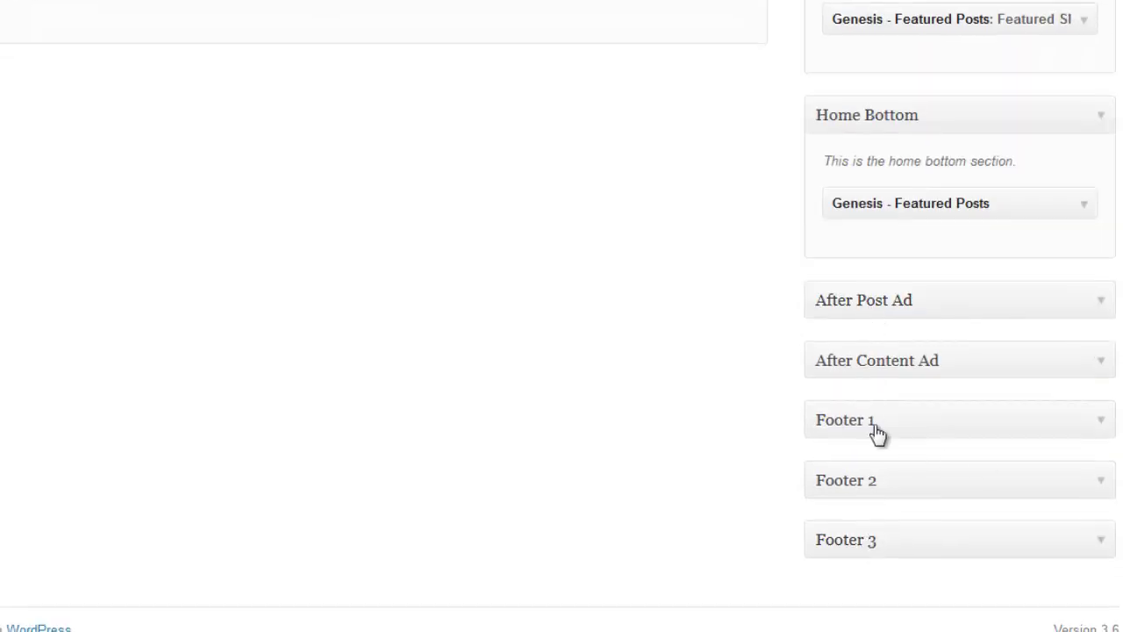
{"action": "scroll", "coordinate": [561, 316], "scroll_direction": "up", "scroll_amount": 10}
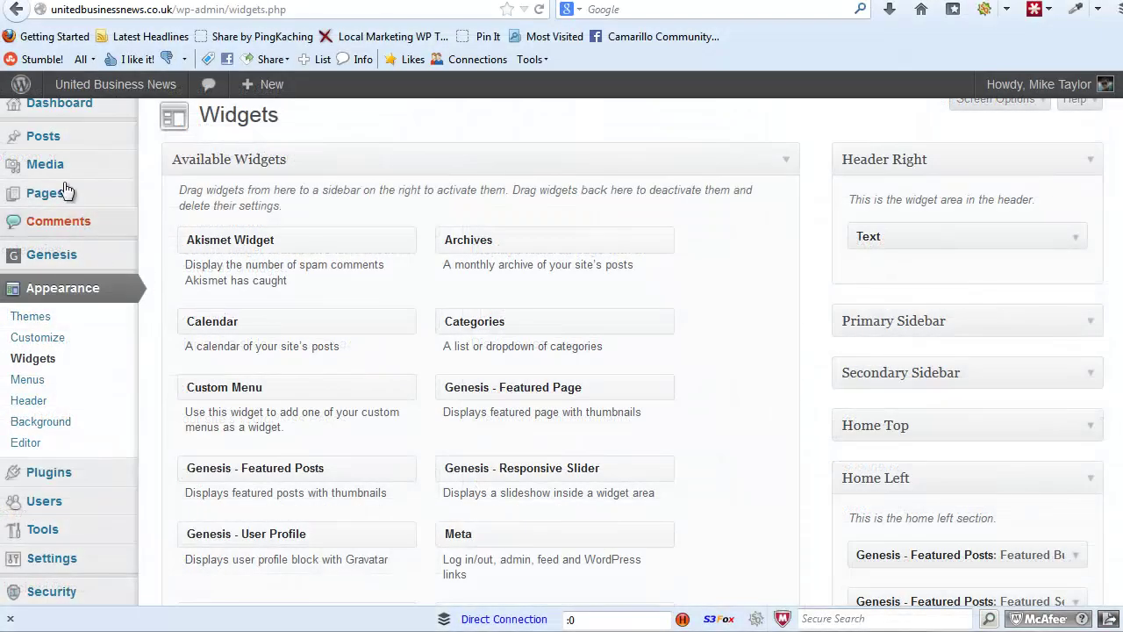
Step: Open the Belfast Business Woman TV channel post from All Posts and scroll through its editor
{"action": "mouse_move", "coordinate": [55, 139]}
{"action": "left_click", "coordinate": [170, 139]}
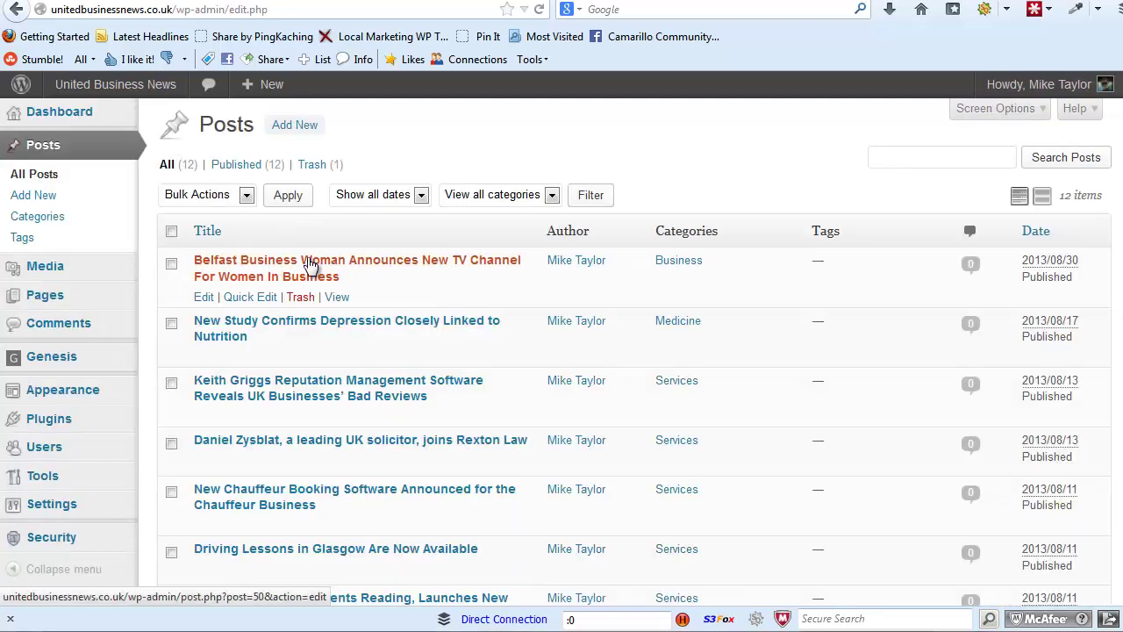
{"action": "left_click", "coordinate": [312, 265]}
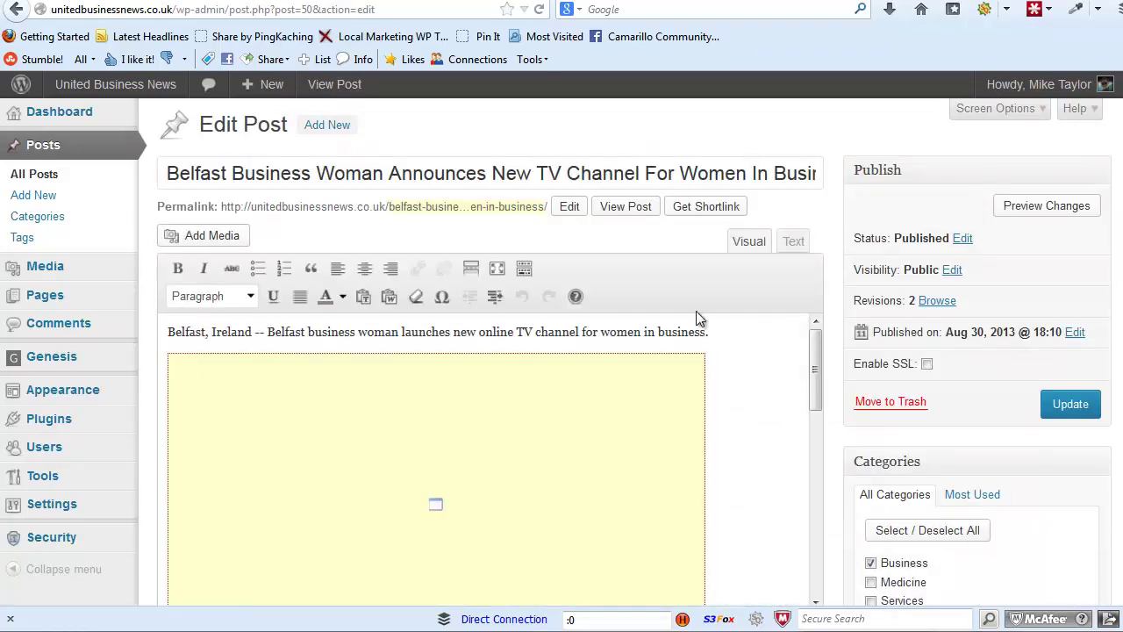
{"action": "scroll", "coordinate": [562, 351], "scroll_direction": "down", "scroll_amount": 3}
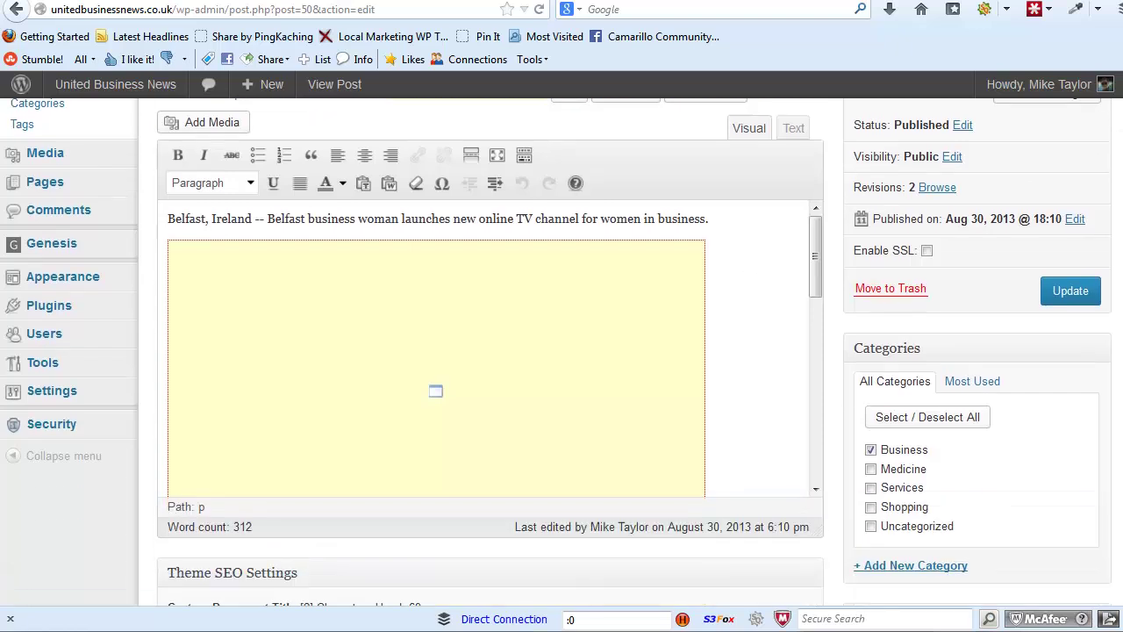
{"action": "mouse_move", "coordinate": [814, 253]}
{"action": "left_mouse_down"}
{"action": "mouse_move", "coordinate": [833, 452]}
{"action": "mouse_move", "coordinate": [812, 244]}
{"action": "left_mouse_up"}
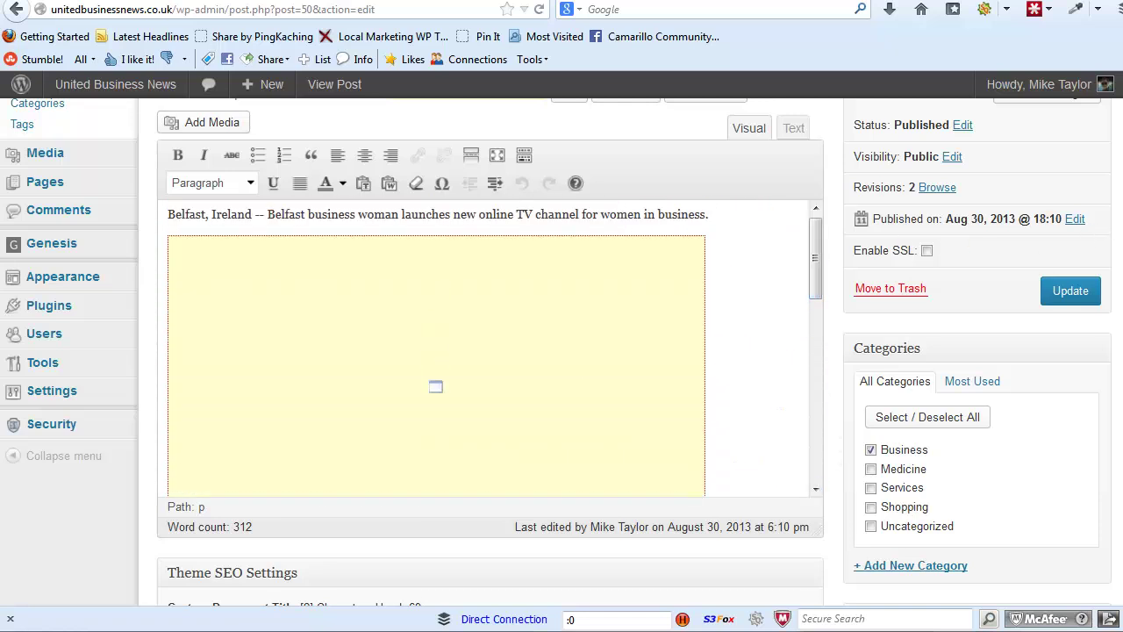
{"action": "scroll", "coordinate": [556, 352], "scroll_direction": "down", "scroll_amount": 1}
{"action": "scroll", "coordinate": [491, 351], "scroll_direction": "down", "scroll_amount": 10}
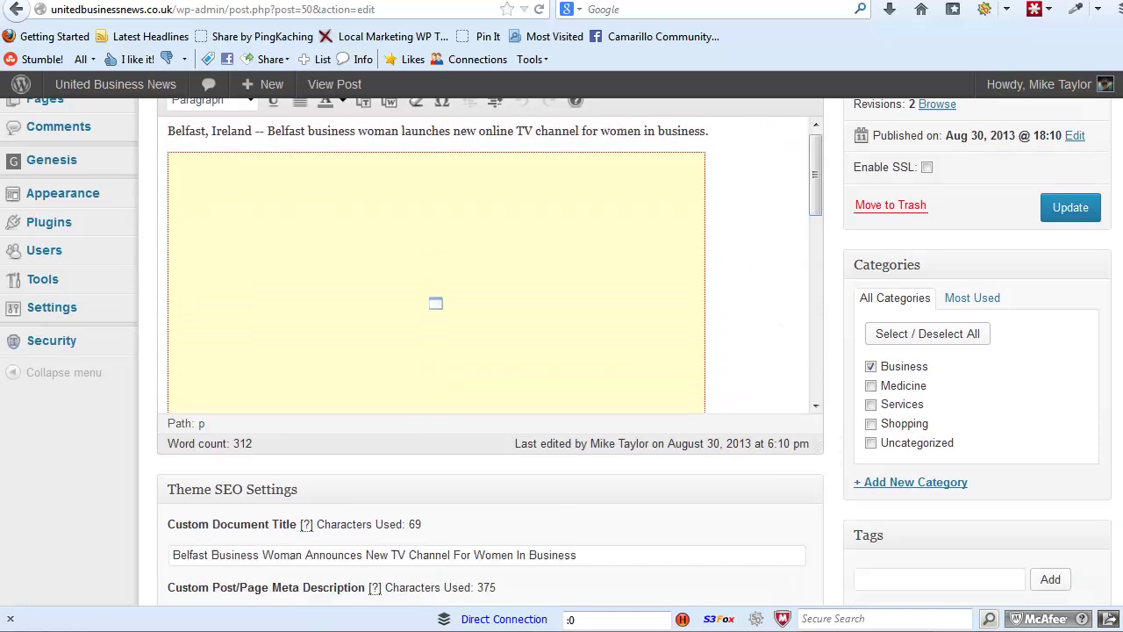
{"action": "scroll", "coordinate": [929, 405], "scroll_direction": "down", "scroll_amount": 2}
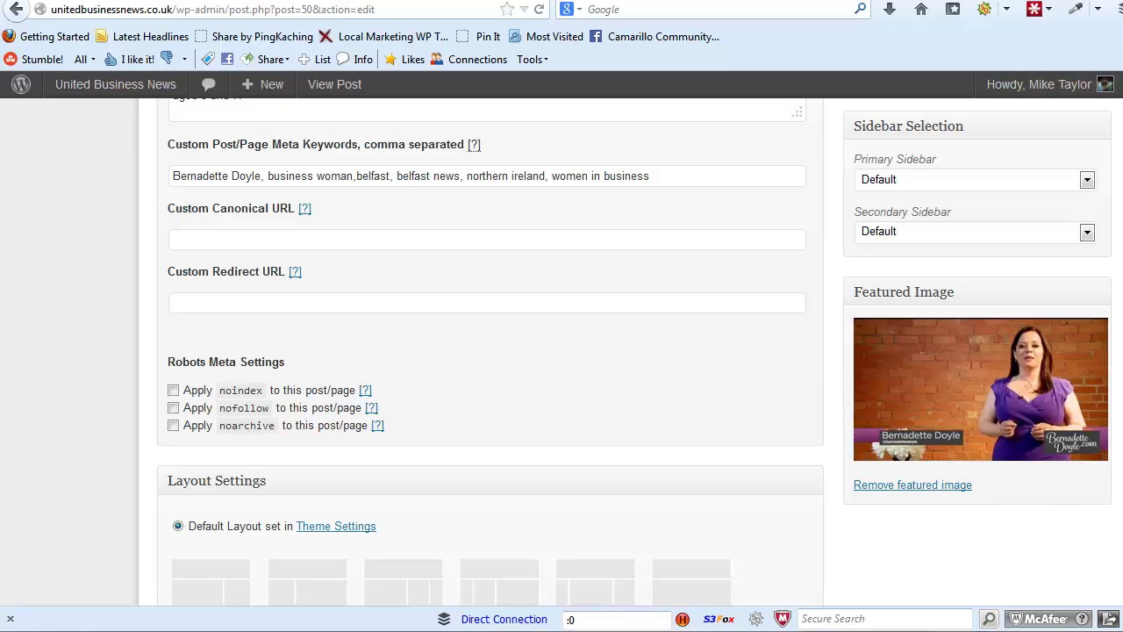
{"action": "scroll", "coordinate": [562, 351], "scroll_direction": "up", "scroll_amount": 10}
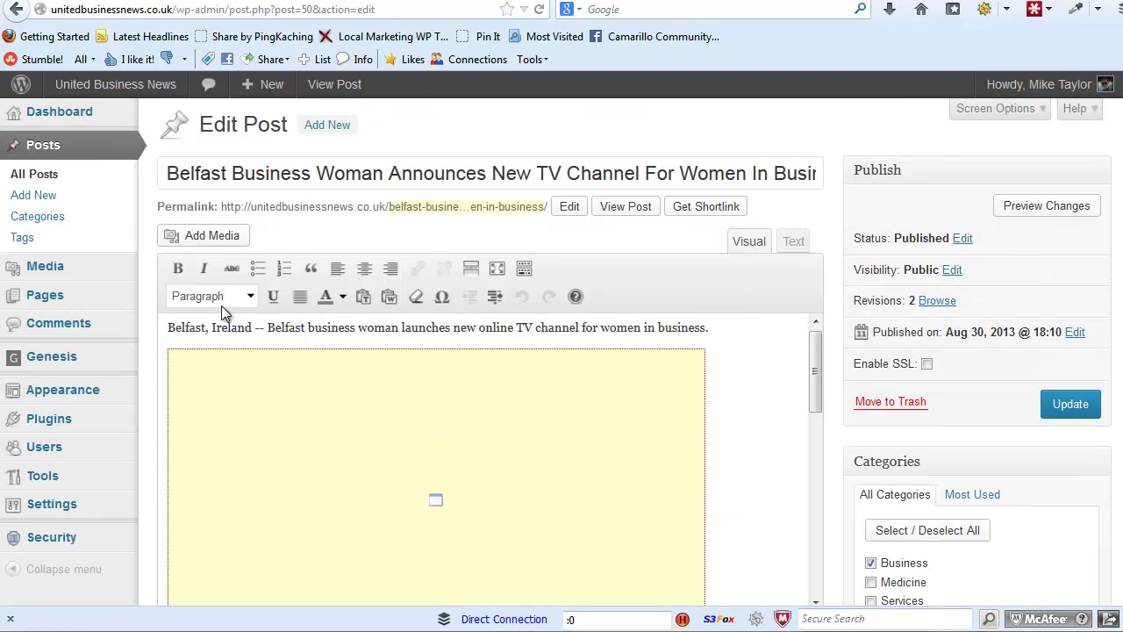
Step: Bring up the Insert Media window for the Belfast post, then return to the editor
{"action": "left_click", "coordinate": [195, 241]}
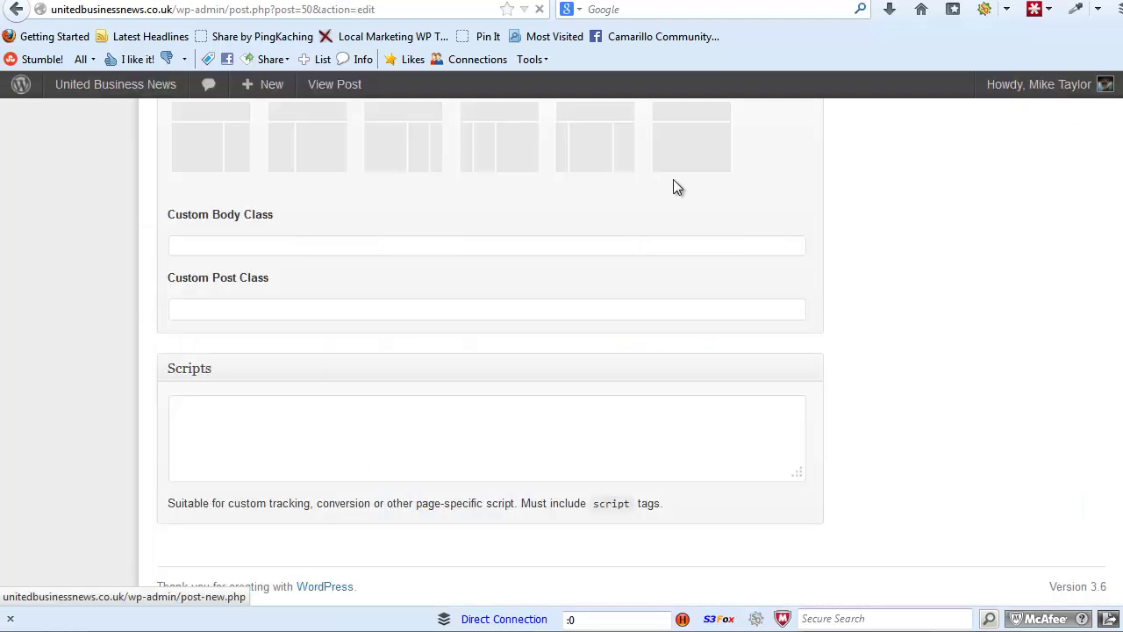
{"action": "scroll", "coordinate": [693, 193], "scroll_direction": "up", "scroll_amount": 1}
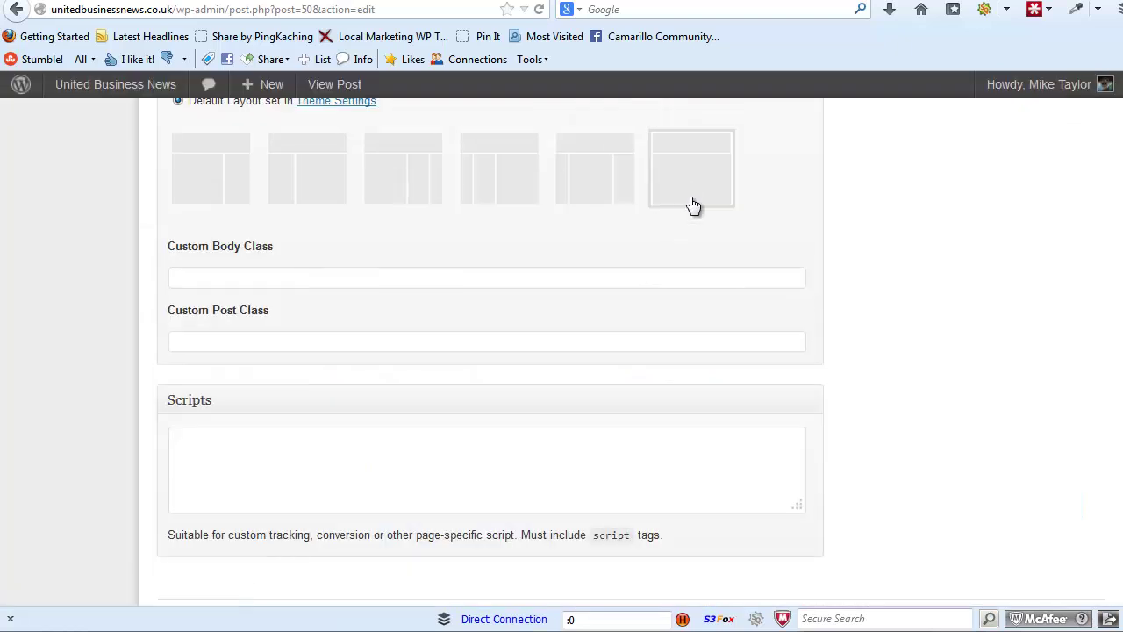
{"action": "scroll", "coordinate": [1016, 424], "scroll_direction": "up", "scroll_amount": 6}
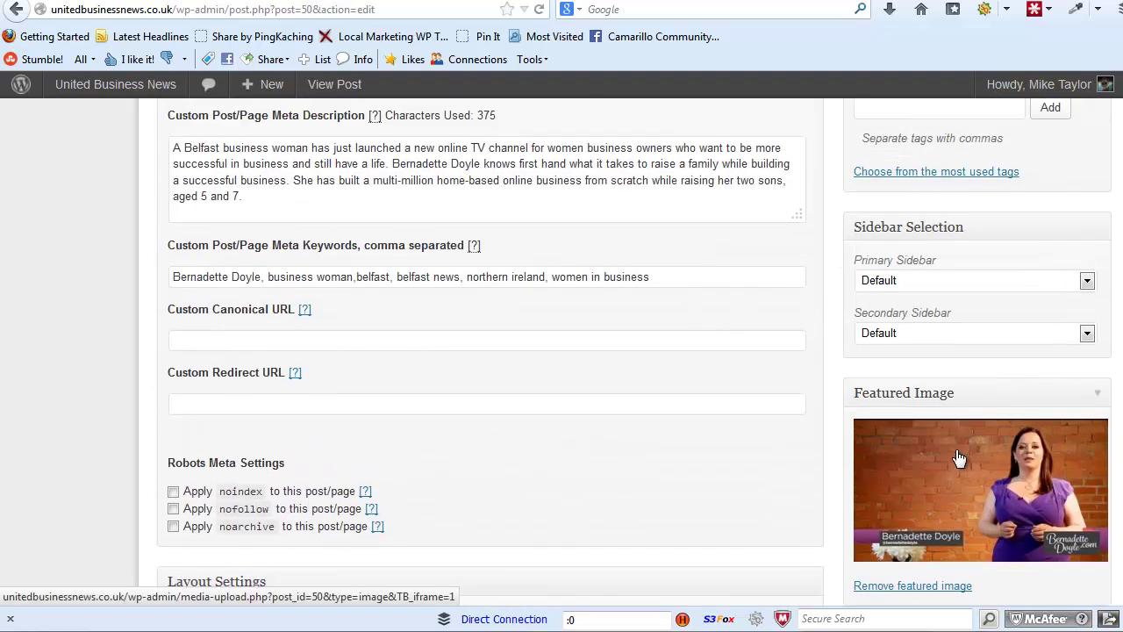
{"action": "scroll", "coordinate": [961, 456], "scroll_direction": "up", "scroll_amount": 5}
{"action": "scroll", "coordinate": [899, 447], "scroll_direction": "down", "scroll_amount": 3}
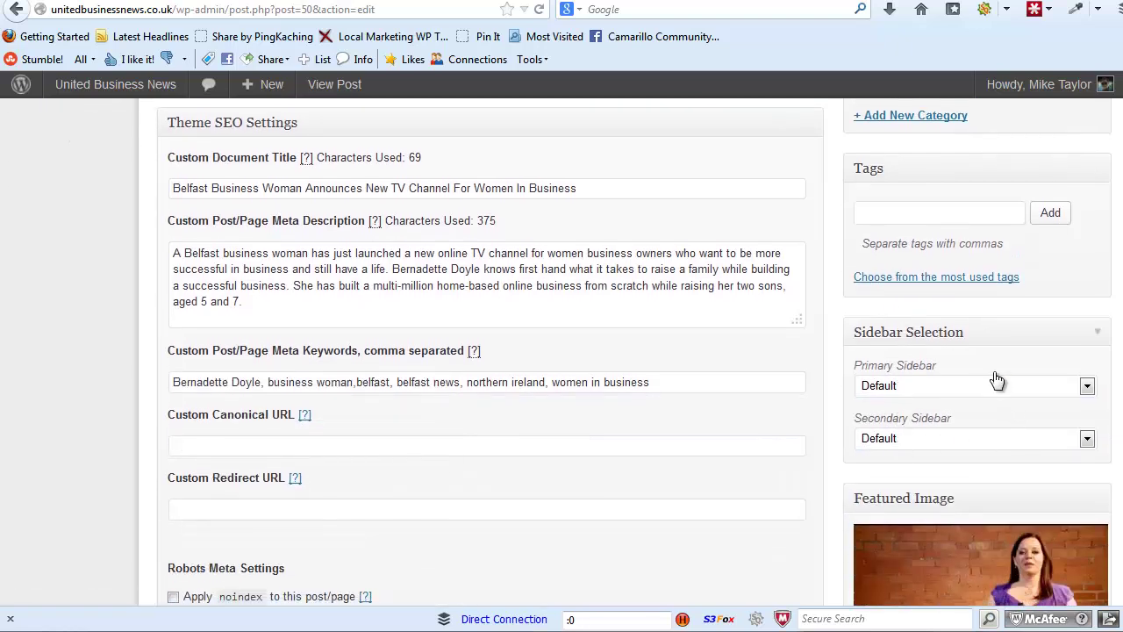
{"action": "scroll", "coordinate": [1008, 452], "scroll_direction": "down", "scroll_amount": 5}
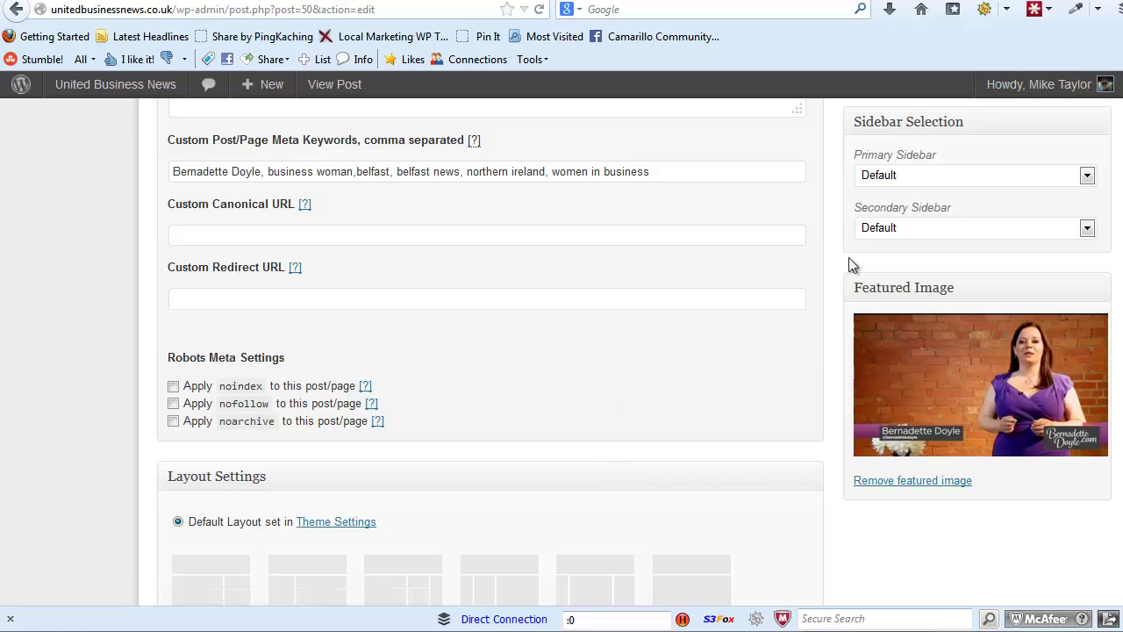
Step: Check the post's Primary Sidebar dropdown, which offers only Default, and leave it unchanged
{"action": "left_click", "coordinate": [1087, 179]}
{"action": "left_click", "coordinate": [1088, 179]}
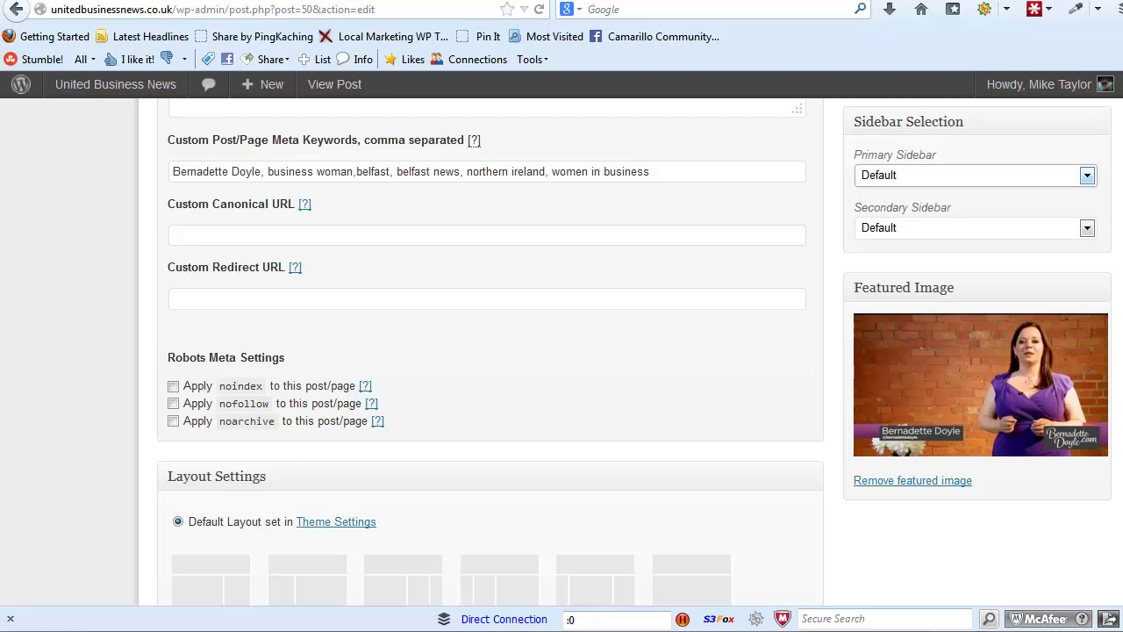
{"action": "scroll", "coordinate": [957, 234], "scroll_direction": "up", "scroll_amount": 8}
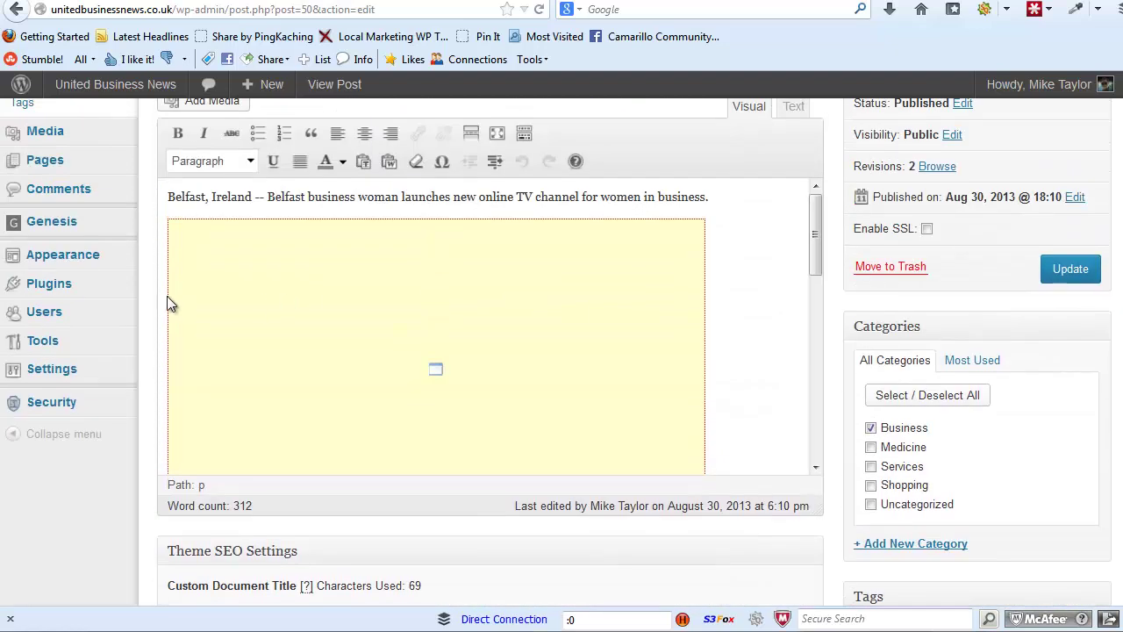
{"action": "mouse_move", "coordinate": [66, 289]}
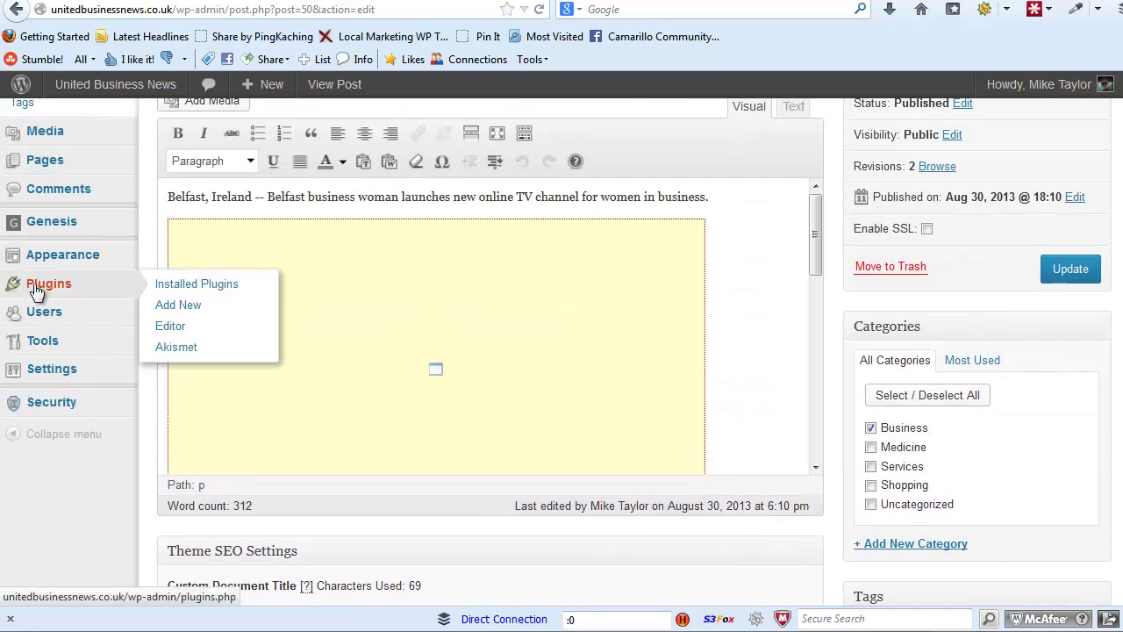
{"action": "left_click", "coordinate": [175, 286]}
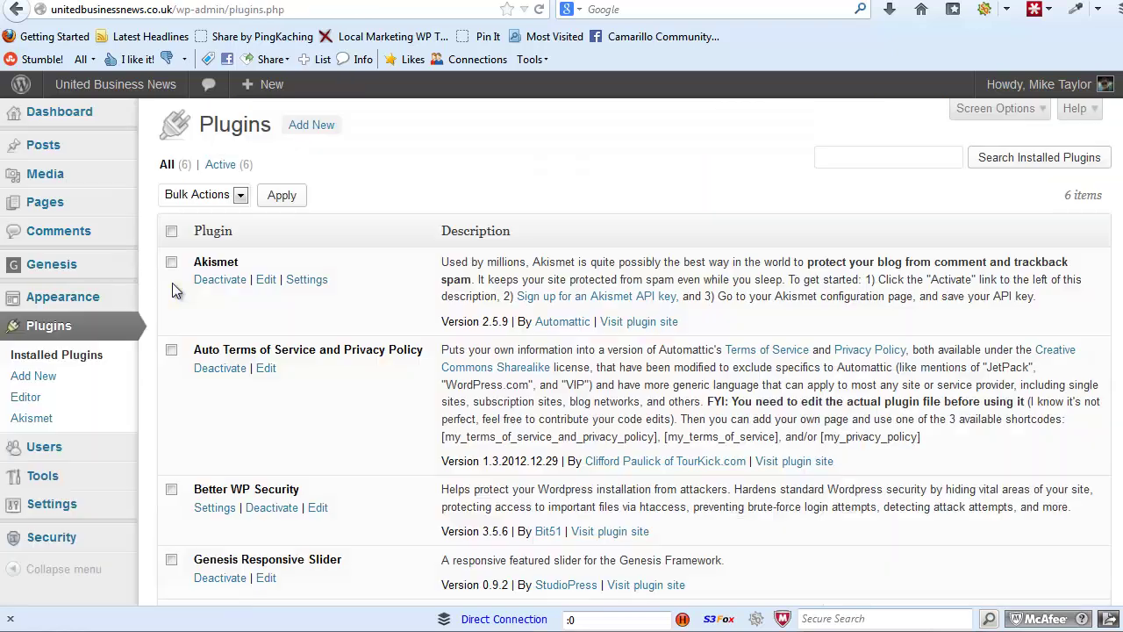
{"action": "scroll", "coordinate": [172, 282], "scroll_direction": "down", "scroll_amount": 5}
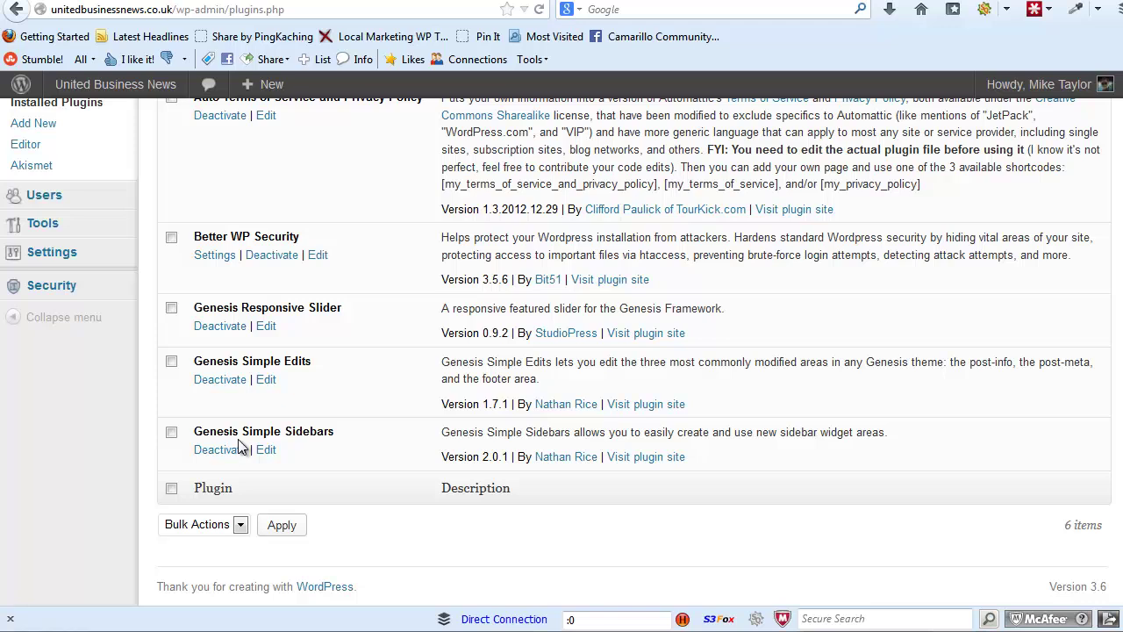
{"action": "scroll", "coordinate": [693, 575], "scroll_direction": "up", "scroll_amount": 4}
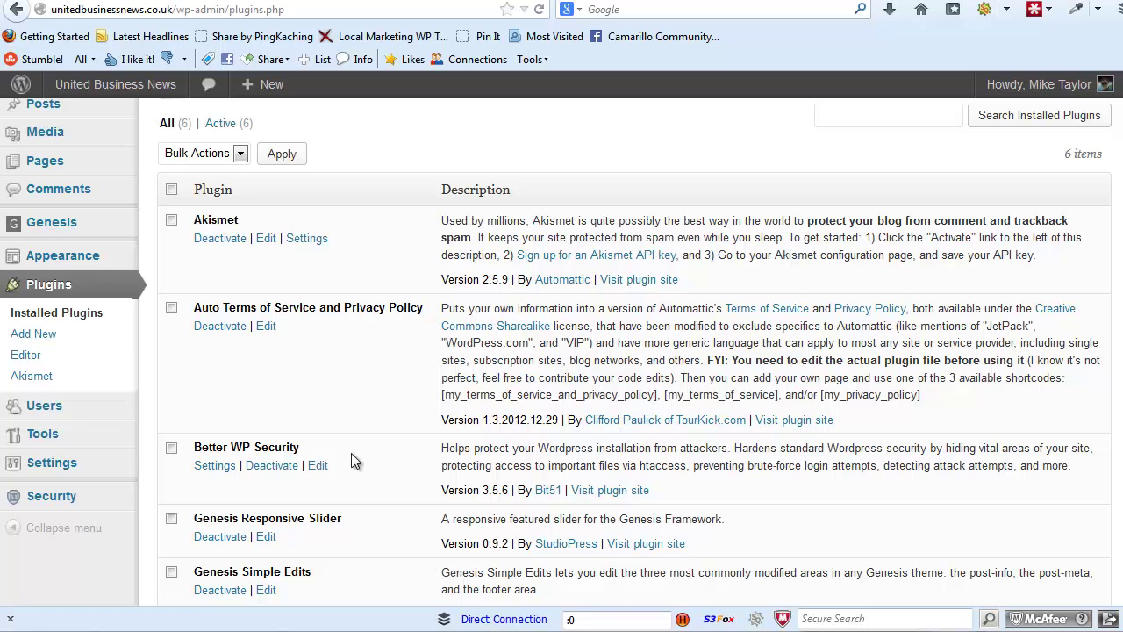
{"action": "mouse_move", "coordinate": [115, 254]}
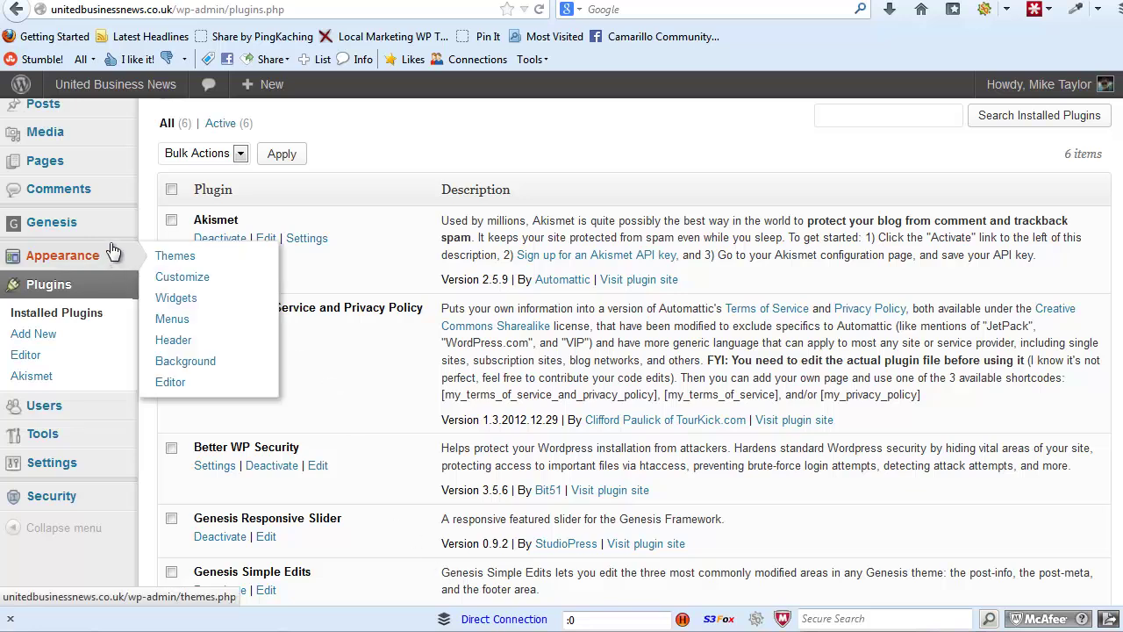
{"action": "mouse_move", "coordinate": [96, 233]}
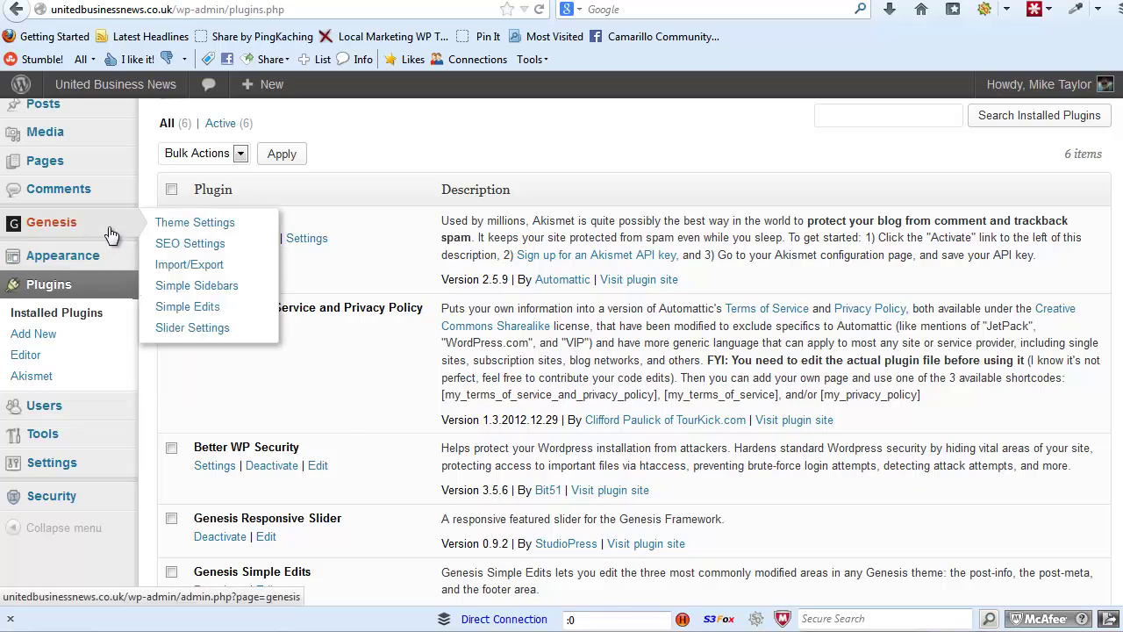
Step: Add a Simple Sidebars widget area named 'new sidebar' with ID new-bb, then list all posts
{"action": "left_click", "coordinate": [196, 286]}
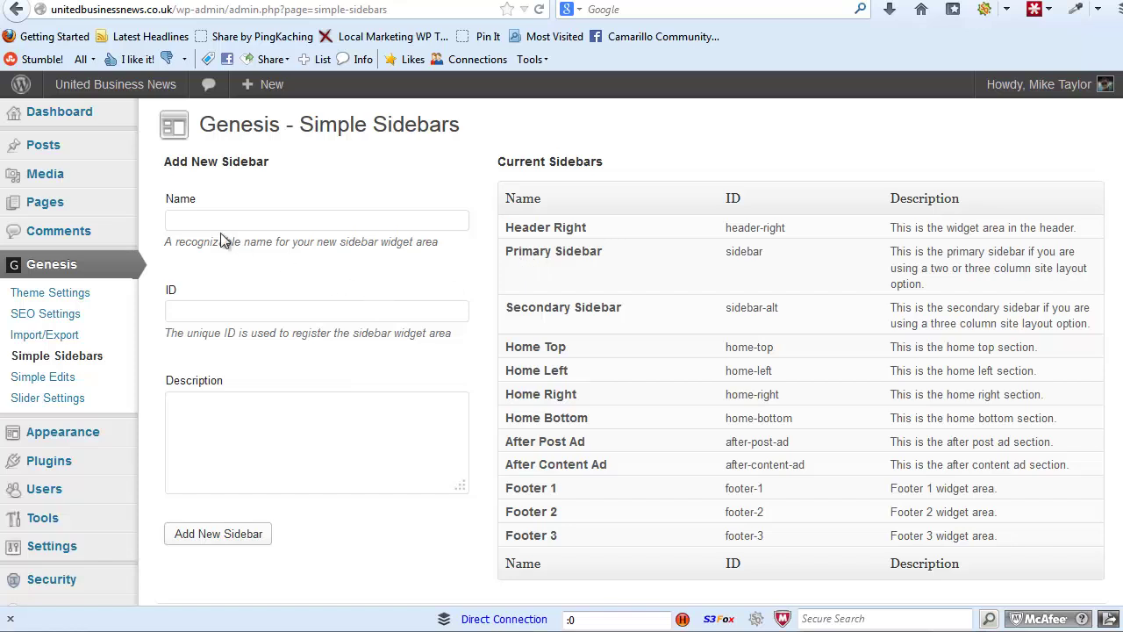
{"action": "left_click", "coordinate": [200, 219]}
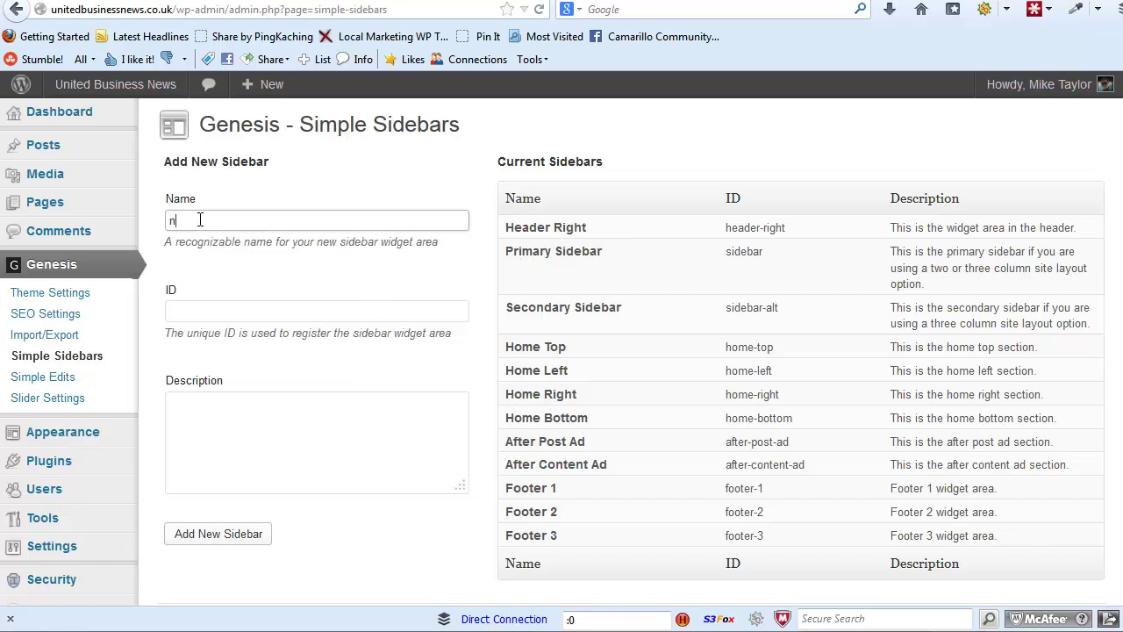
{"action": "left_click", "coordinate": [200, 306]}
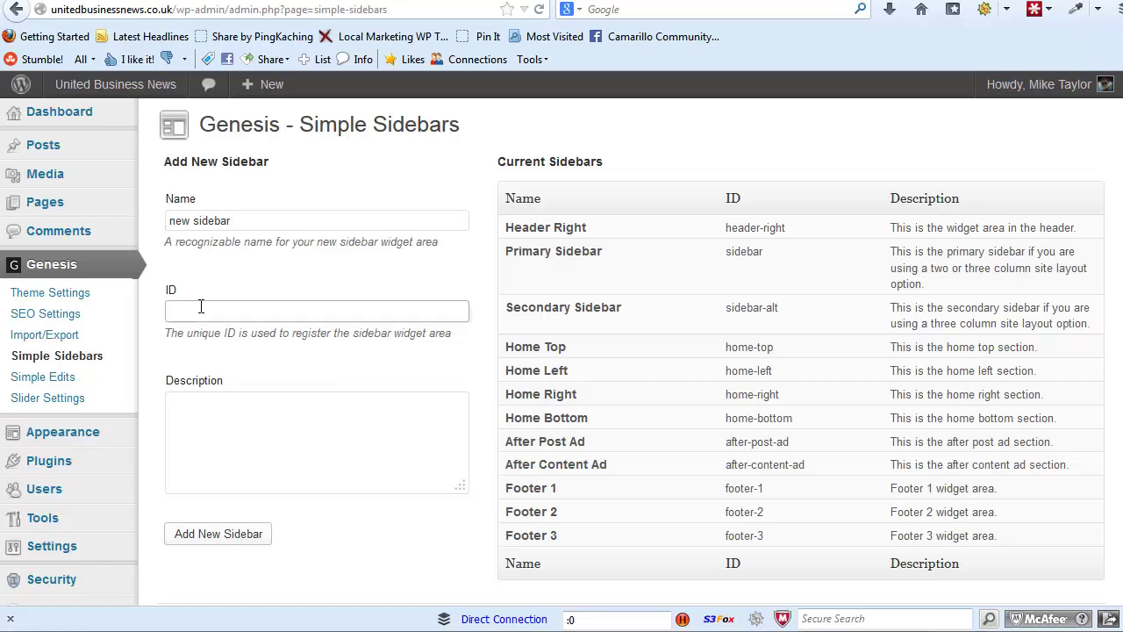
{"action": "left_click", "coordinate": [230, 539]}
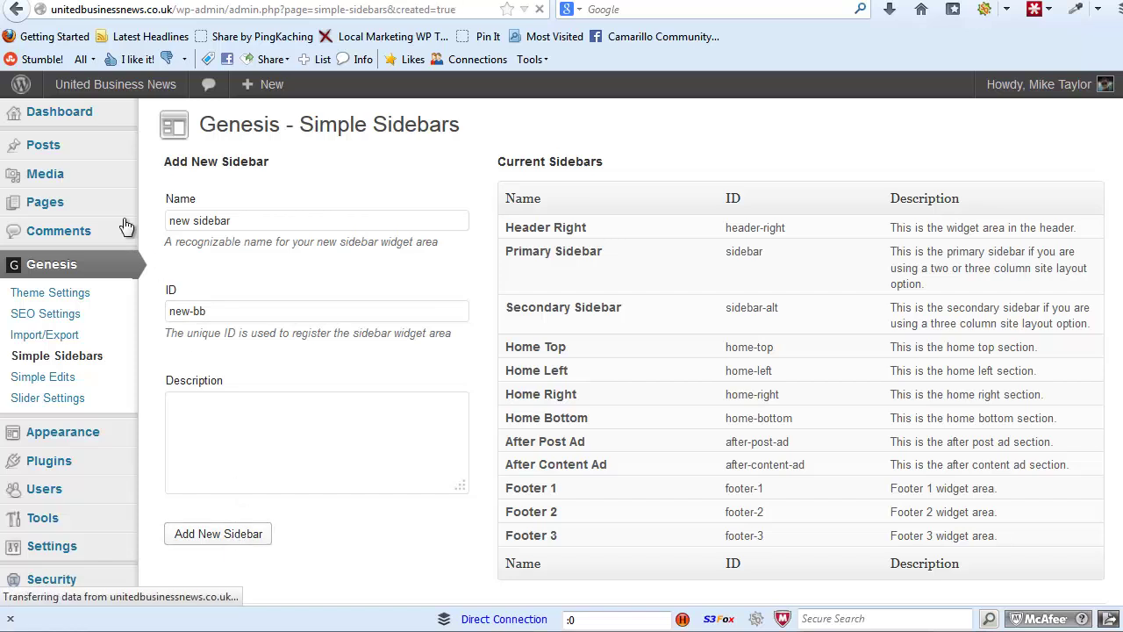
{"action": "mouse_move", "coordinate": [74, 153]}
{"action": "left_click", "coordinate": [184, 145]}
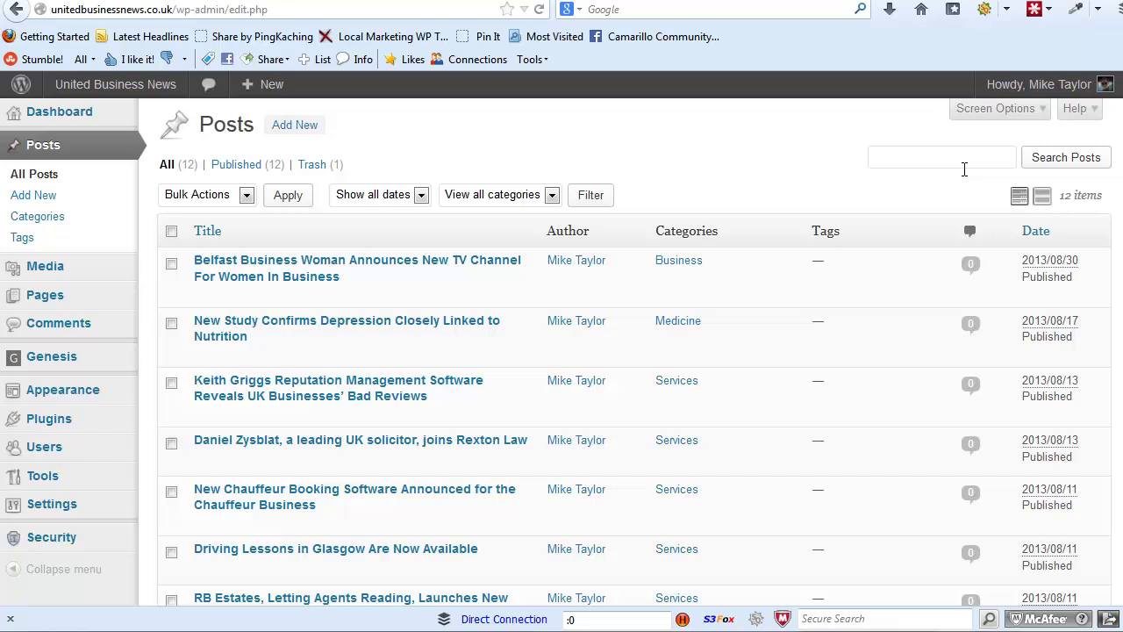
Step: Confirm the Belfast post's Primary Sidebar choices now include 'new sidebar', keeping Default
{"action": "left_click", "coordinate": [403, 267]}
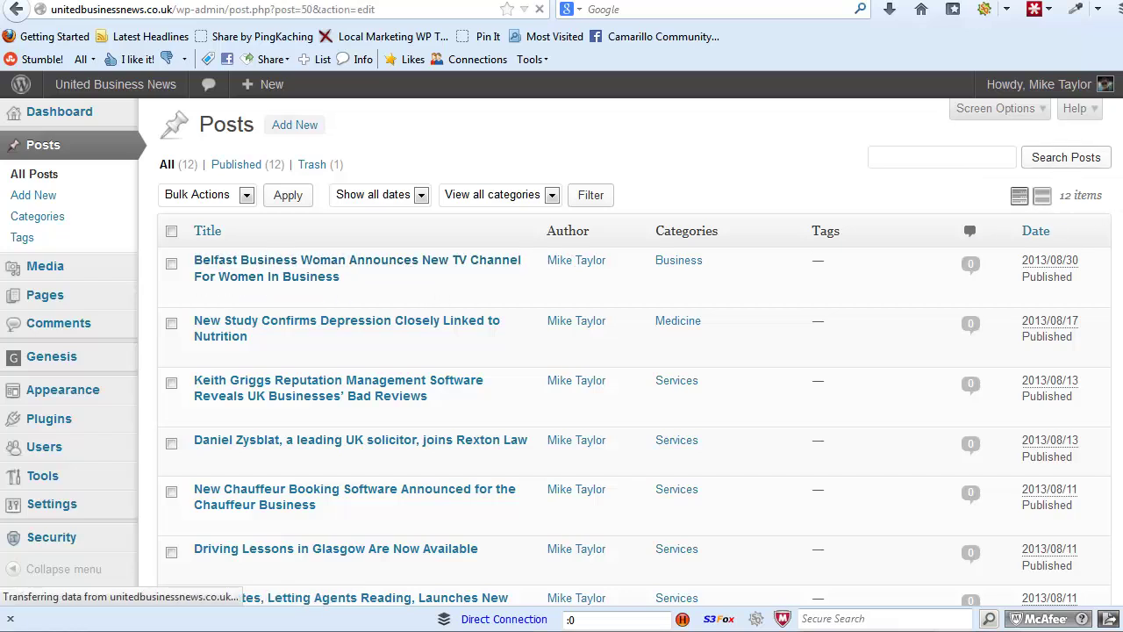
{"action": "scroll", "coordinate": [436, 190], "scroll_direction": "down", "scroll_amount": 15}
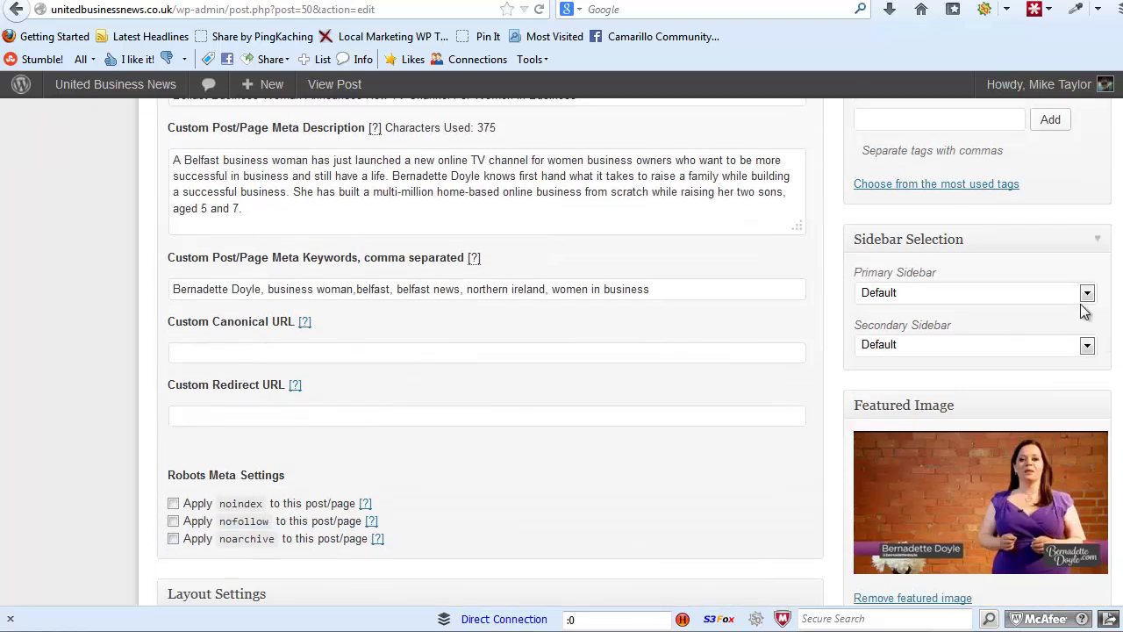
{"action": "left_click", "coordinate": [1086, 289]}
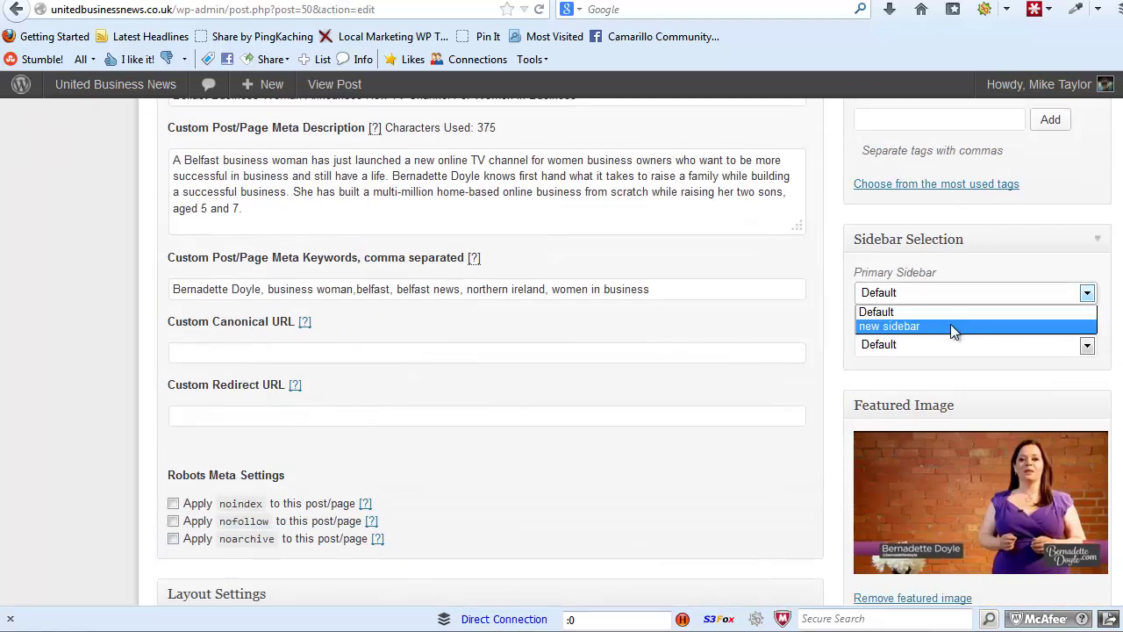
{"action": "key", "text": "Escape"}
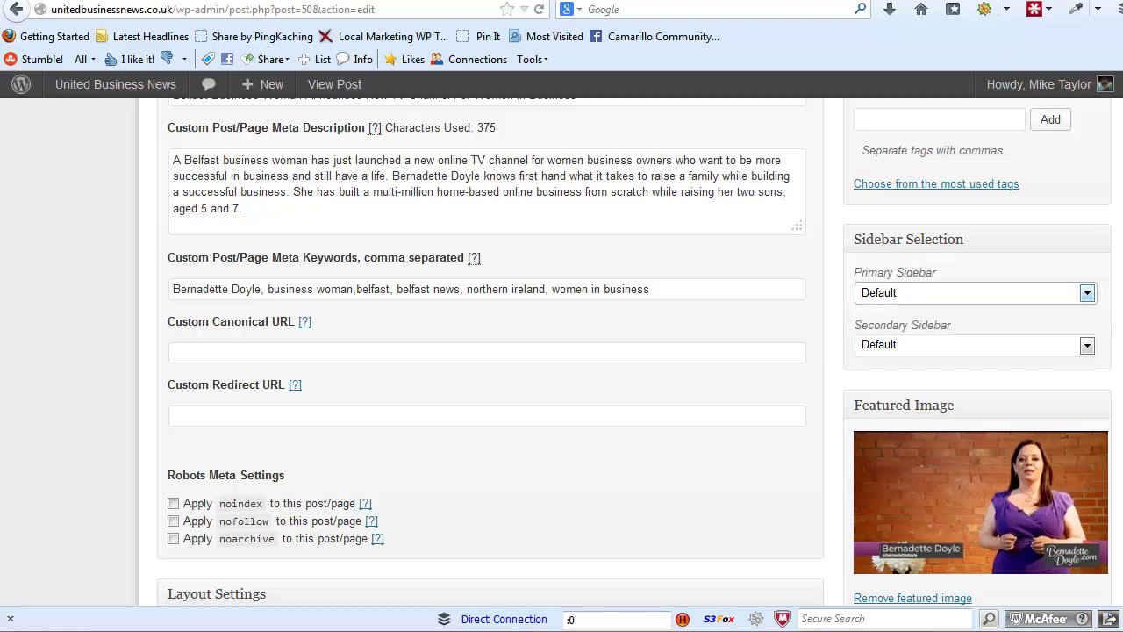
{"action": "scroll", "coordinate": [886, 174], "scroll_direction": "up", "scroll_amount": 10}
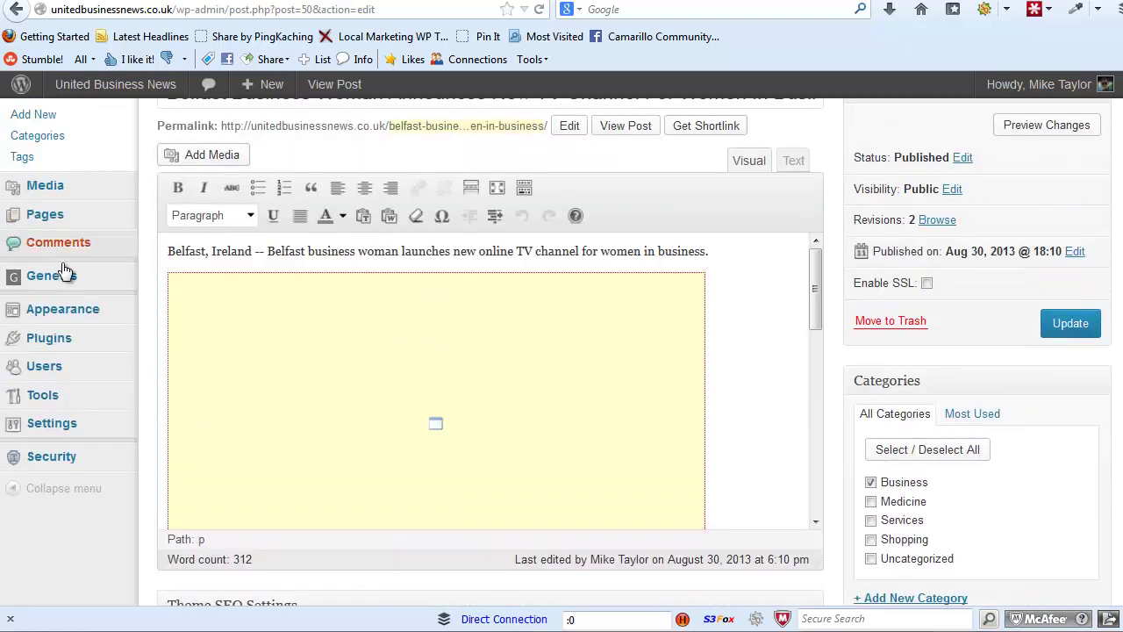
{"action": "mouse_move", "coordinate": [75, 317]}
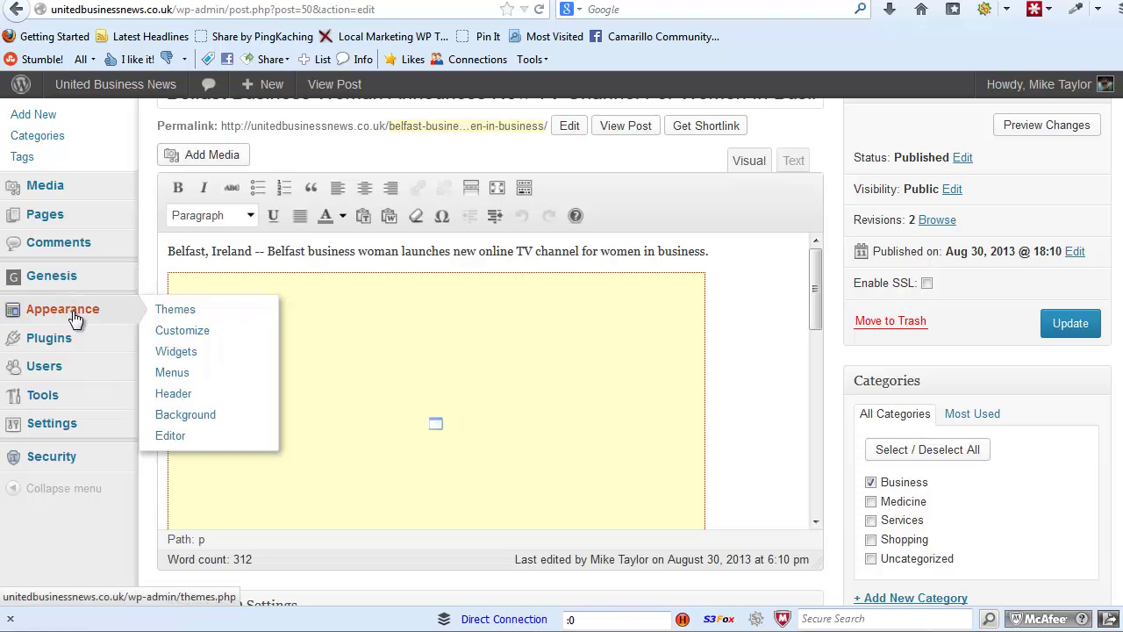
Step: On the Widgets screen, drag a Text widget and an RSS widget into the expanded new sidebar area
{"action": "left_click", "coordinate": [178, 351]}
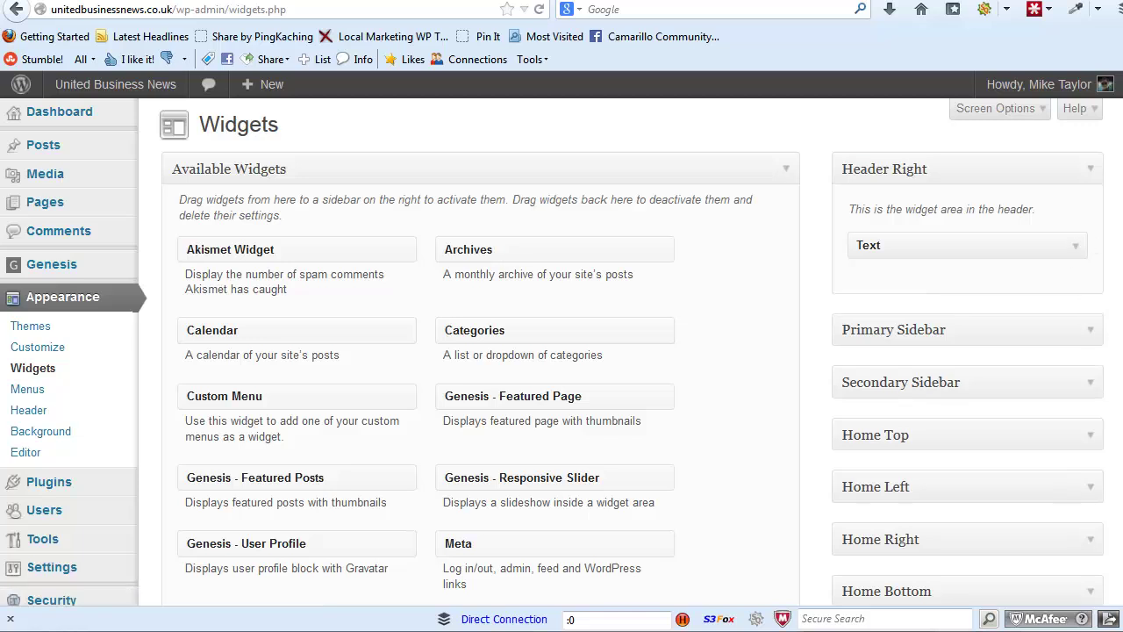
{"action": "scroll", "coordinate": [1117, 491], "scroll_direction": "down", "scroll_amount": 8}
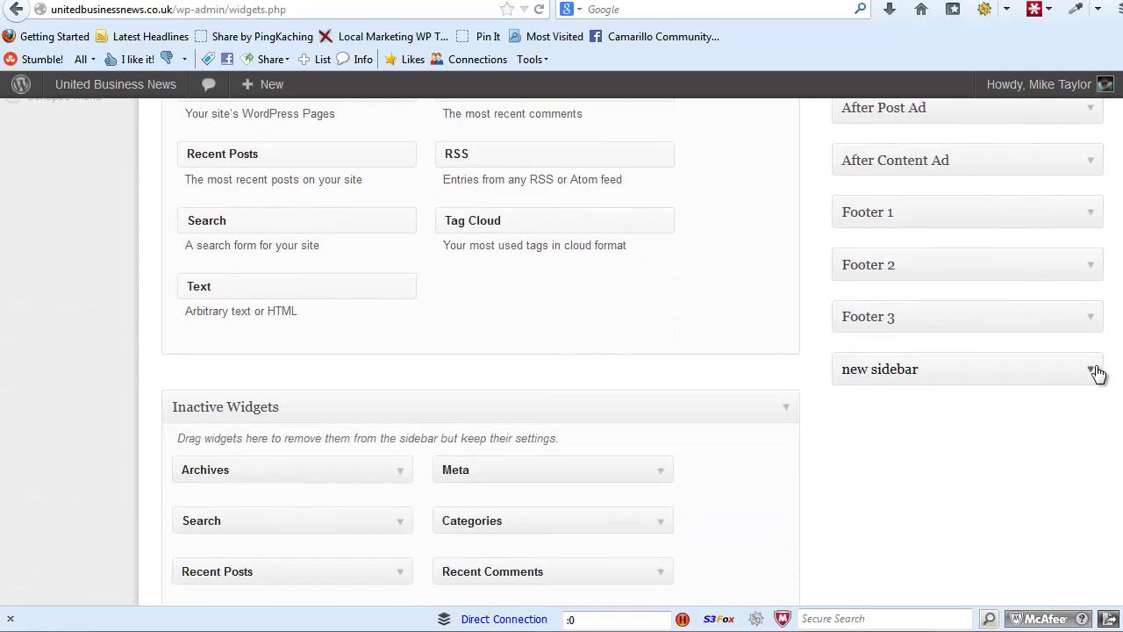
{"action": "left_click", "coordinate": [1090, 371]}
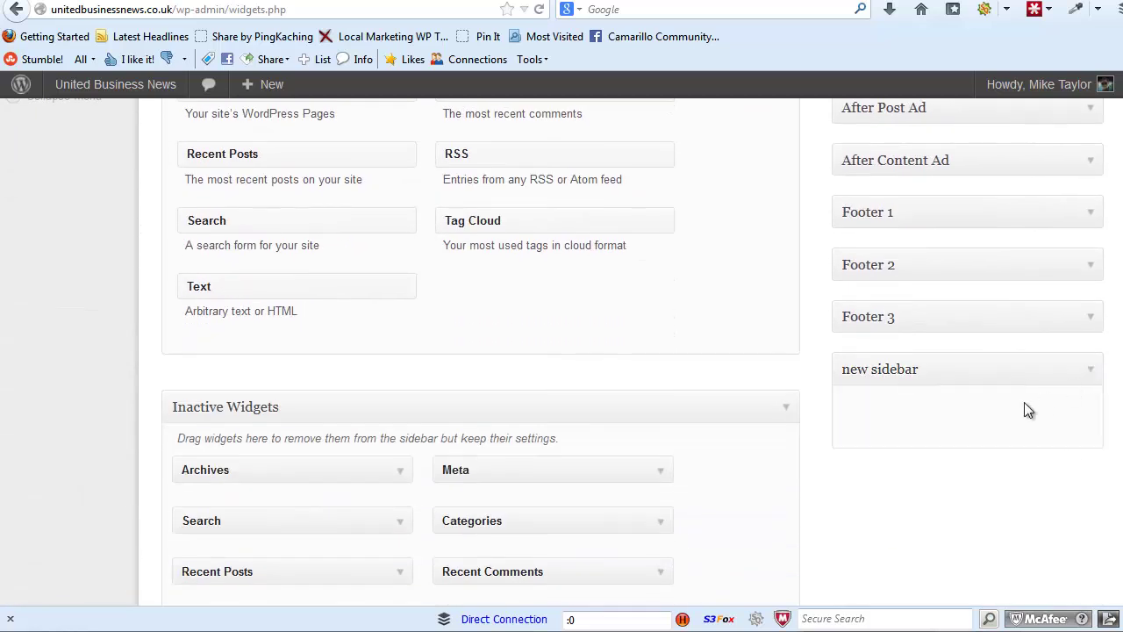
{"action": "left_click_drag", "start_coordinate": [243, 285], "coordinate": [894, 411]}
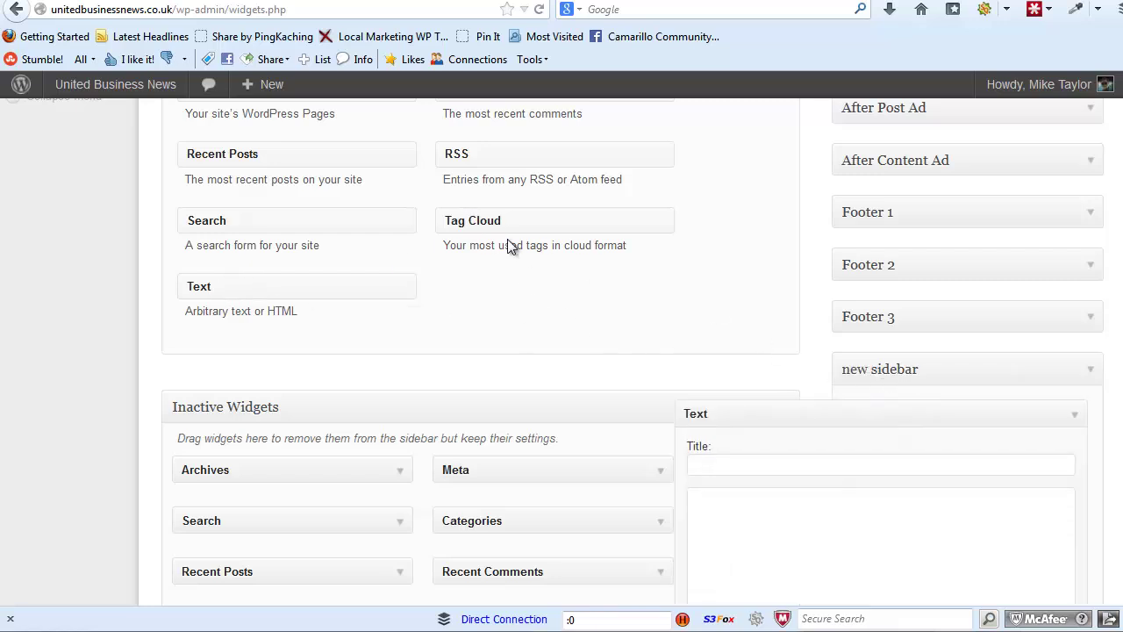
{"action": "left_click_drag", "start_coordinate": [482, 153], "coordinate": [891, 406]}
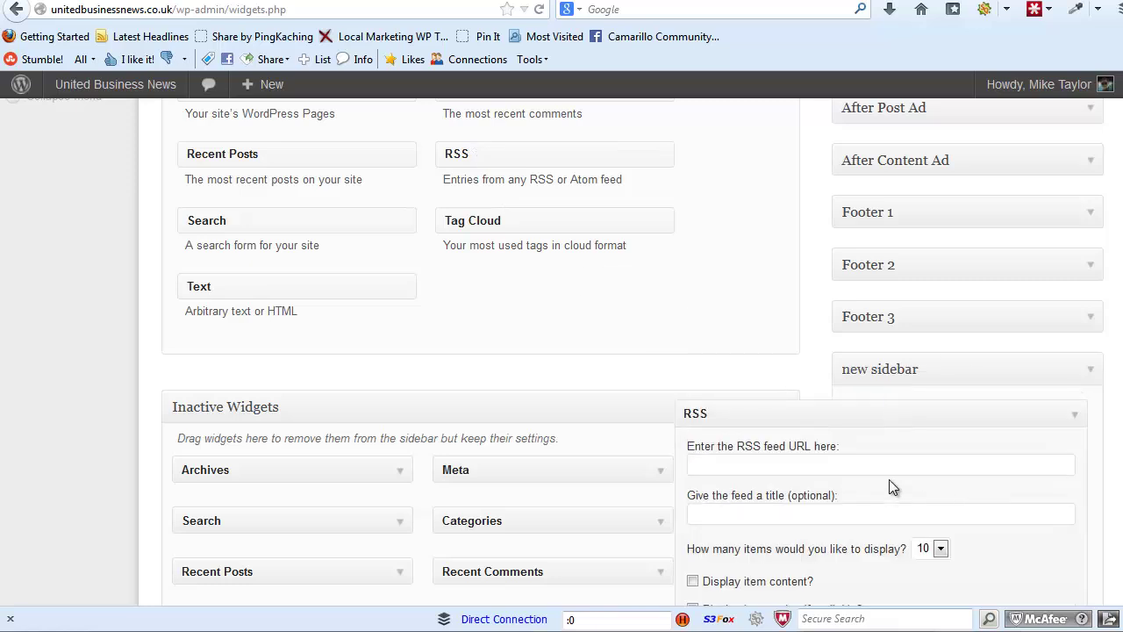
{"action": "scroll", "coordinate": [561, 350], "scroll_direction": "down", "scroll_amount": 5}
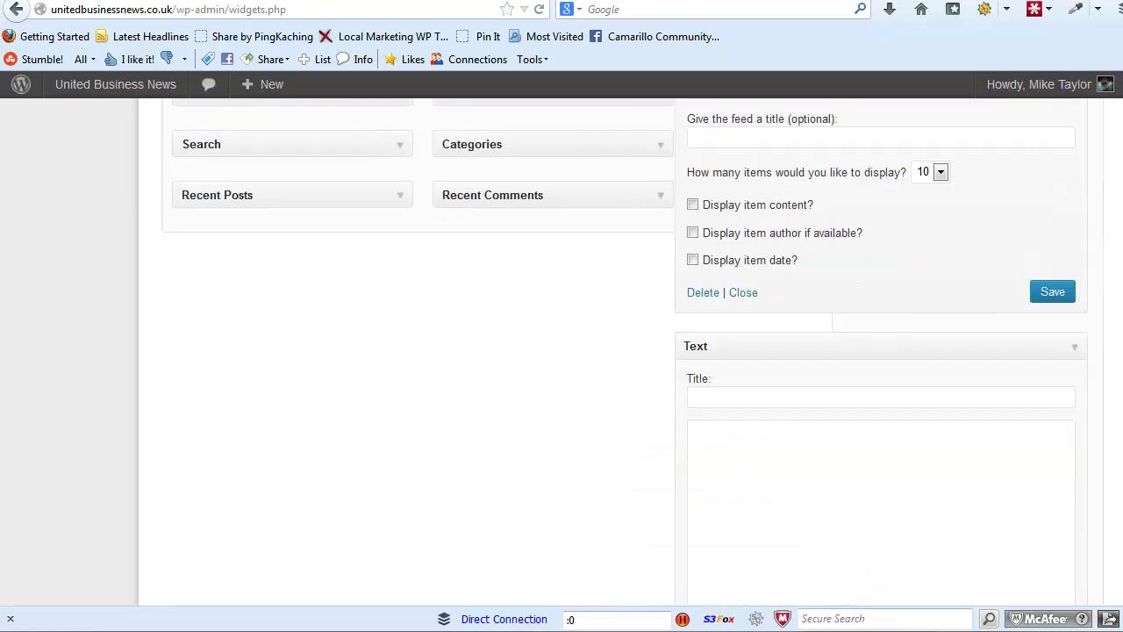
{"action": "scroll", "coordinate": [561, 351], "scroll_direction": "up", "scroll_amount": 8}
{"action": "scroll", "coordinate": [562, 350], "scroll_direction": "down", "scroll_amount": 4}
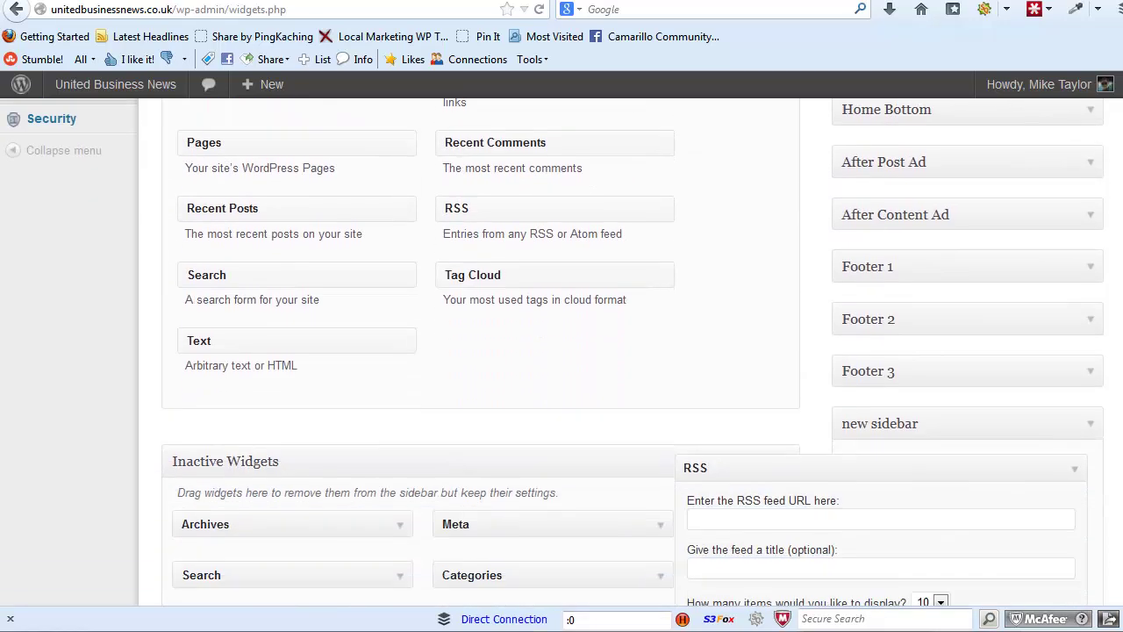